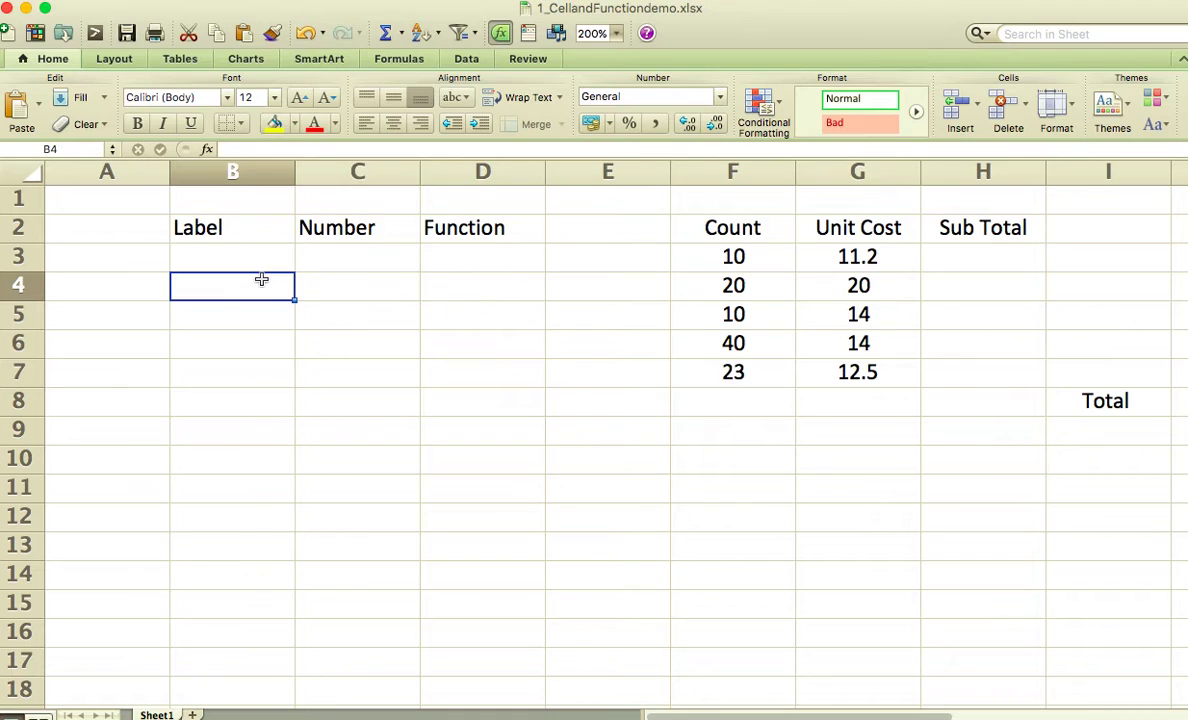
Select various cells, column A, row 5 and the Label, Number and Function headings
{"action": "left_click", "coordinate": [135, 248]}
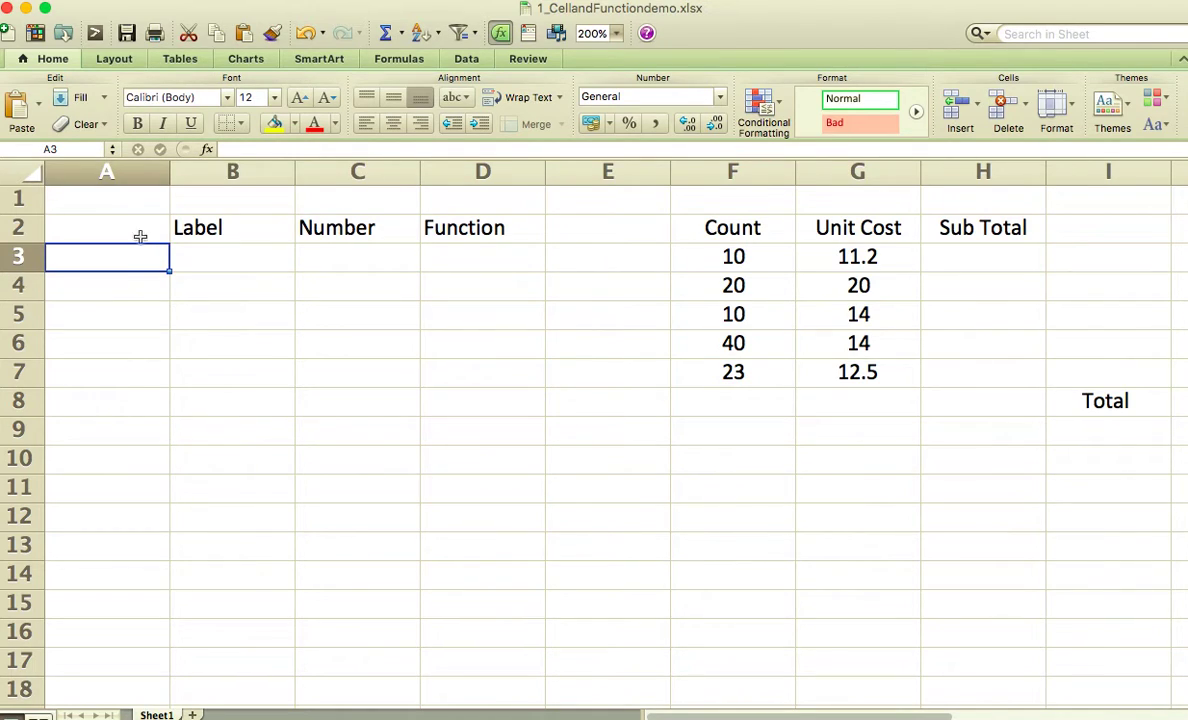
{"action": "left_click", "coordinate": [130, 175]}
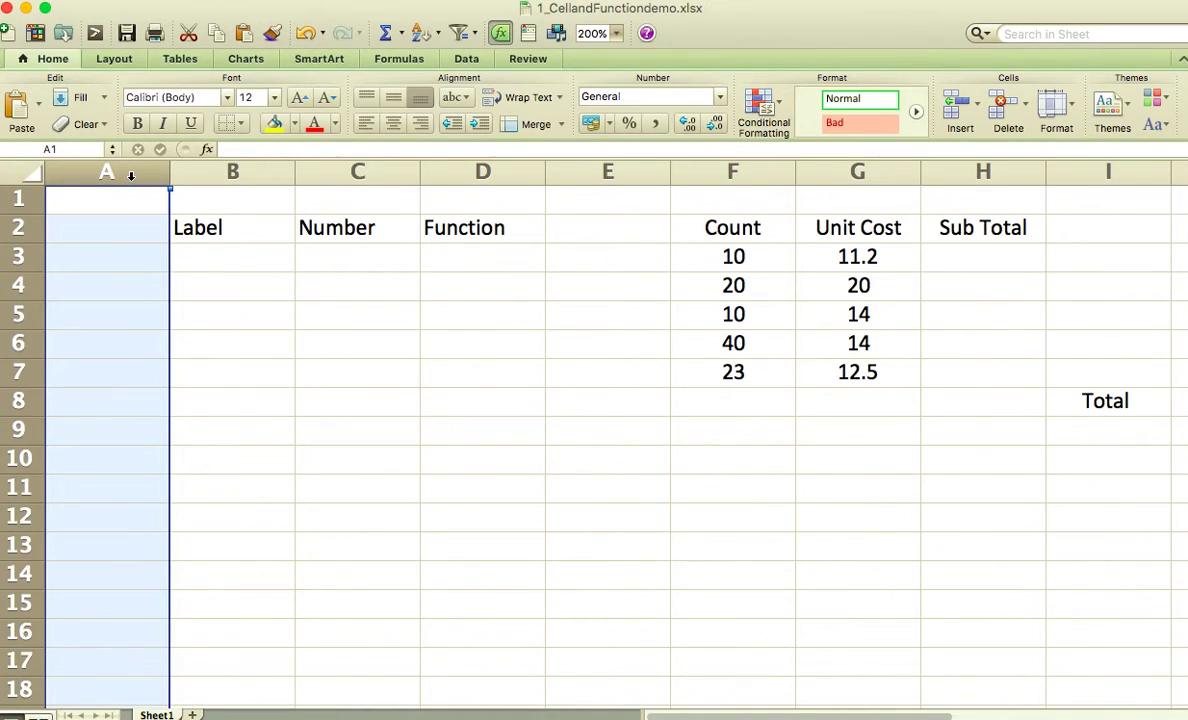
{"action": "left_click", "coordinate": [16, 314]}
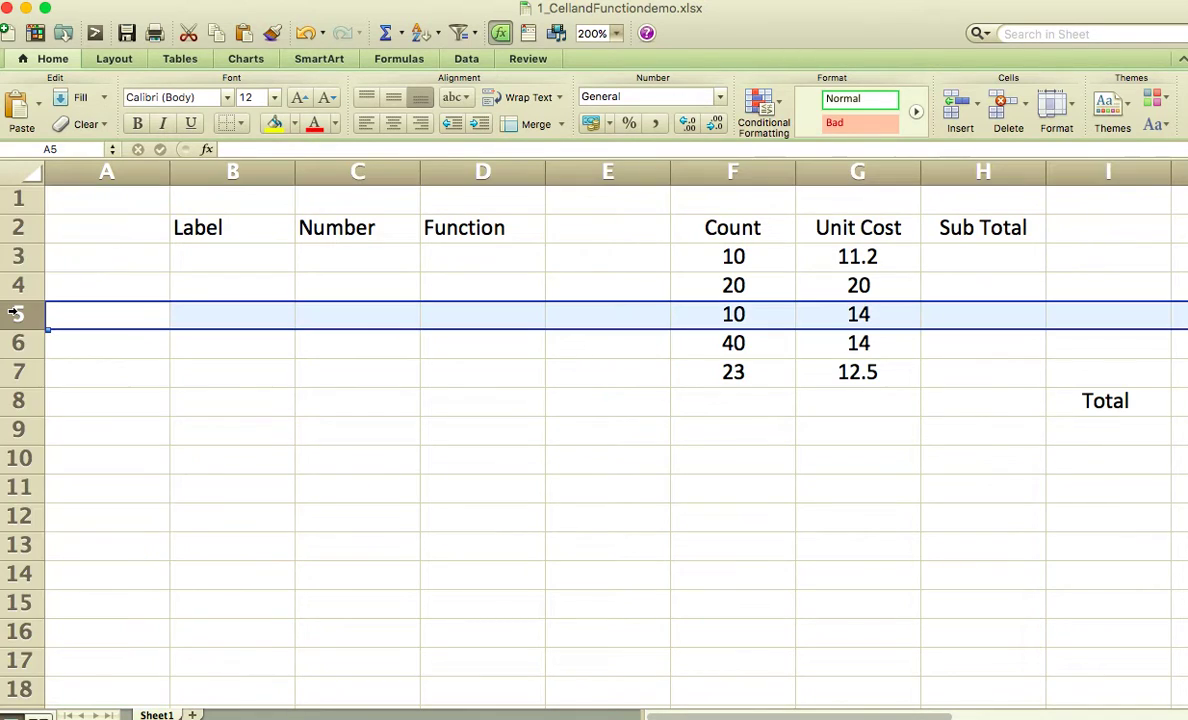
{"action": "left_click", "coordinate": [217, 318]}
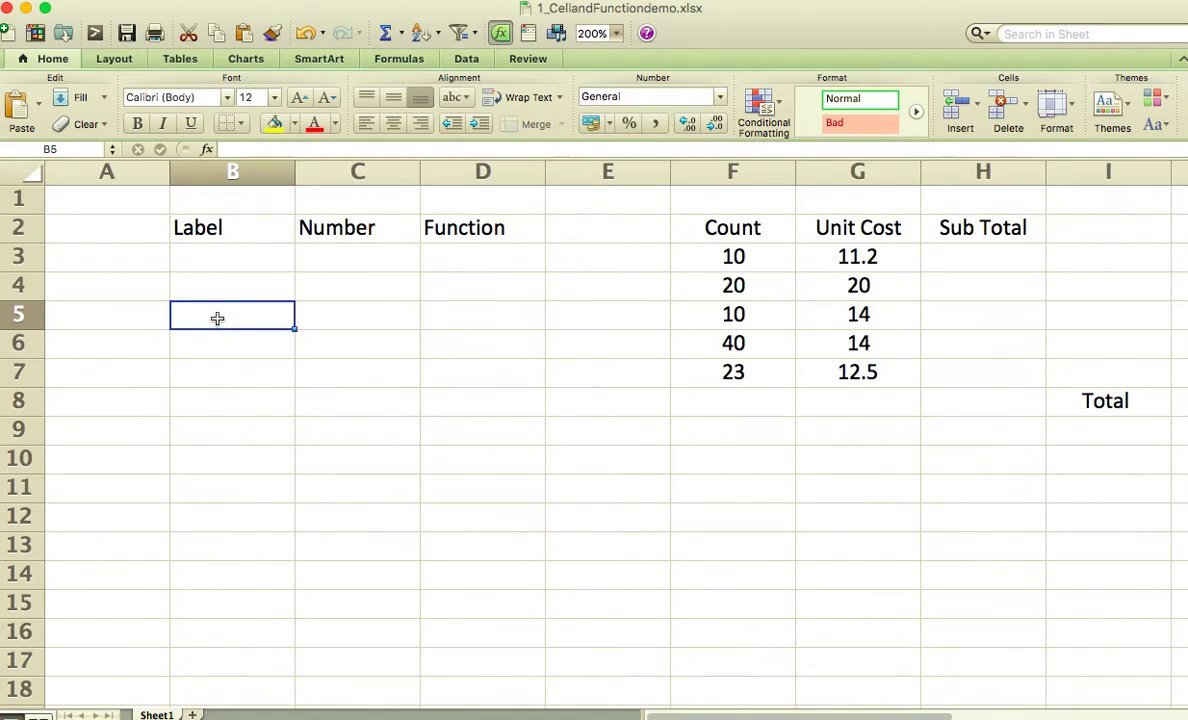
{"action": "left_click", "coordinate": [347, 426]}
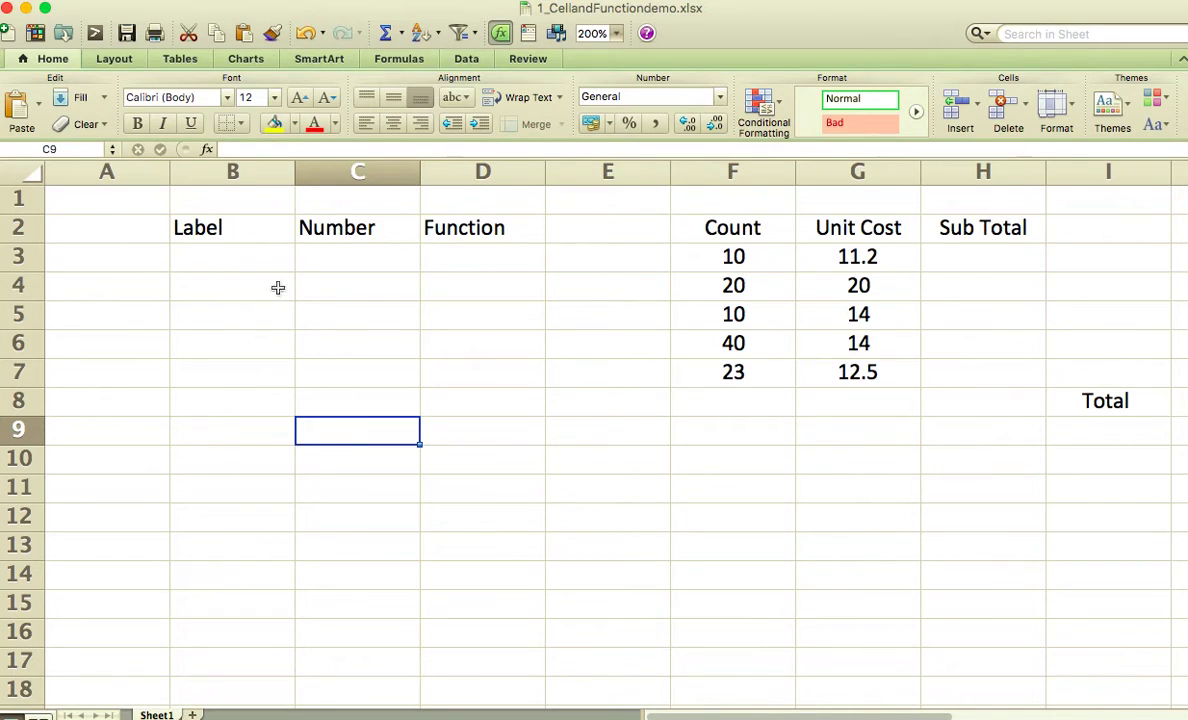
{"action": "left_click", "coordinate": [228, 229]}
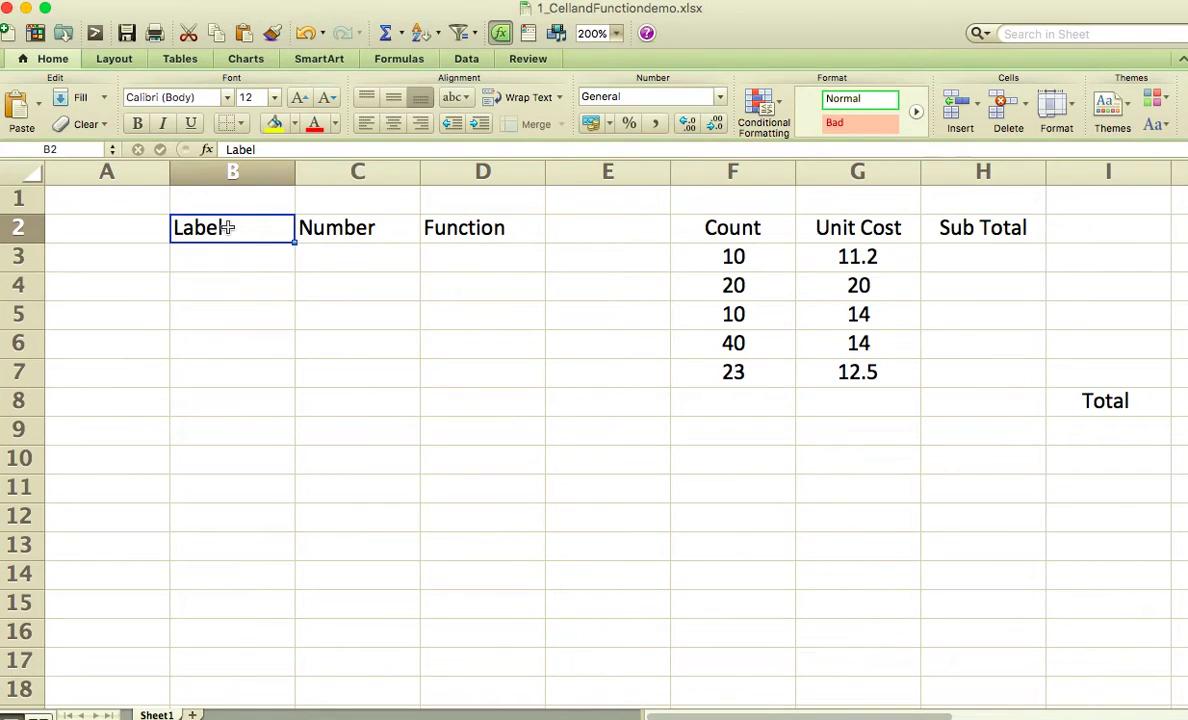
{"action": "left_click", "coordinate": [306, 220]}
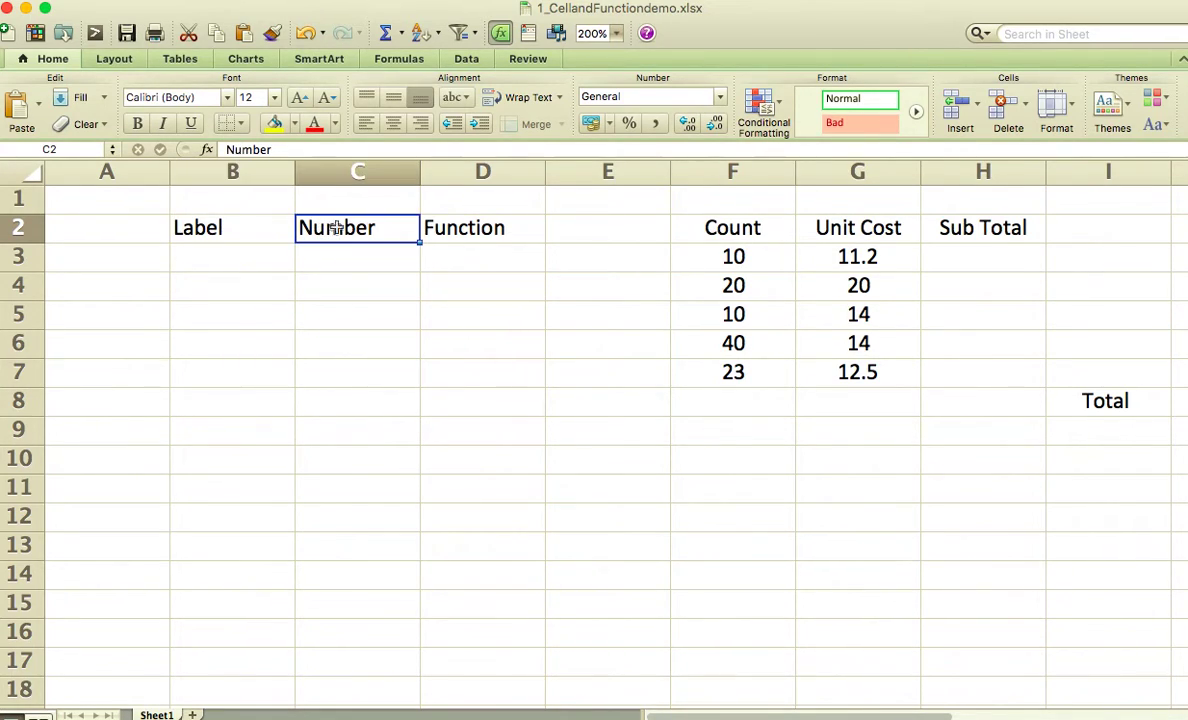
{"action": "left_click", "coordinate": [469, 238]}
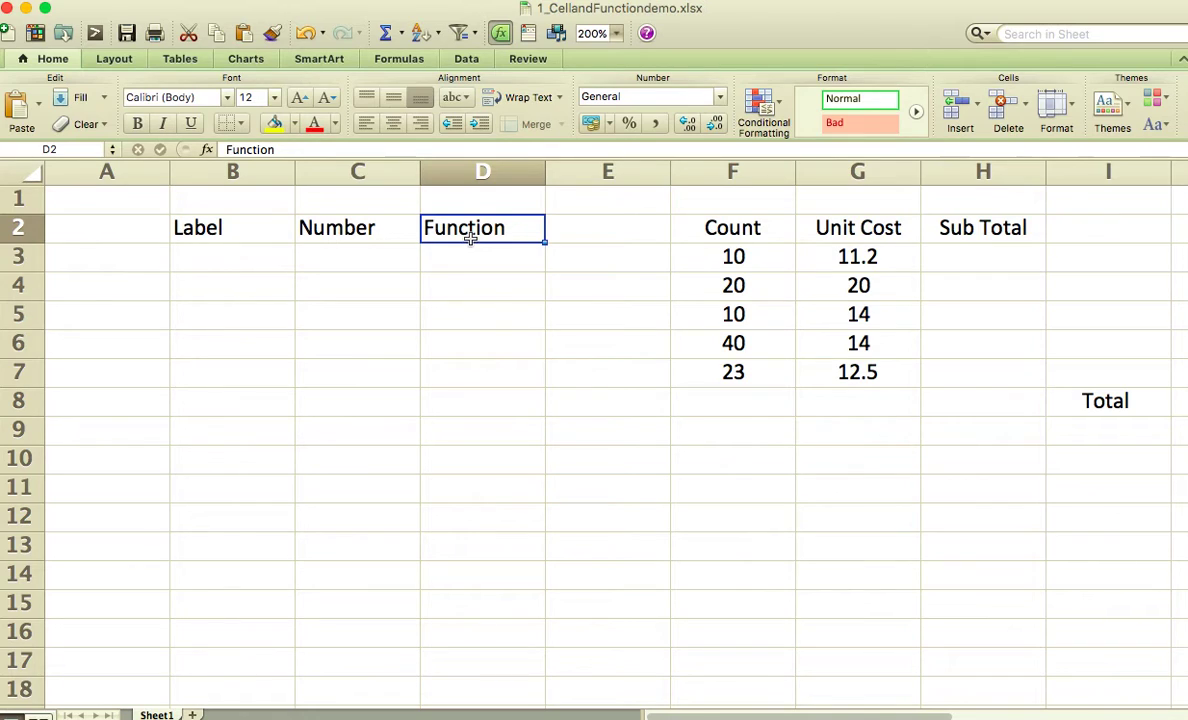
Enter January in B3 and 123 in C3
{"action": "left_click", "coordinate": [248, 259]}
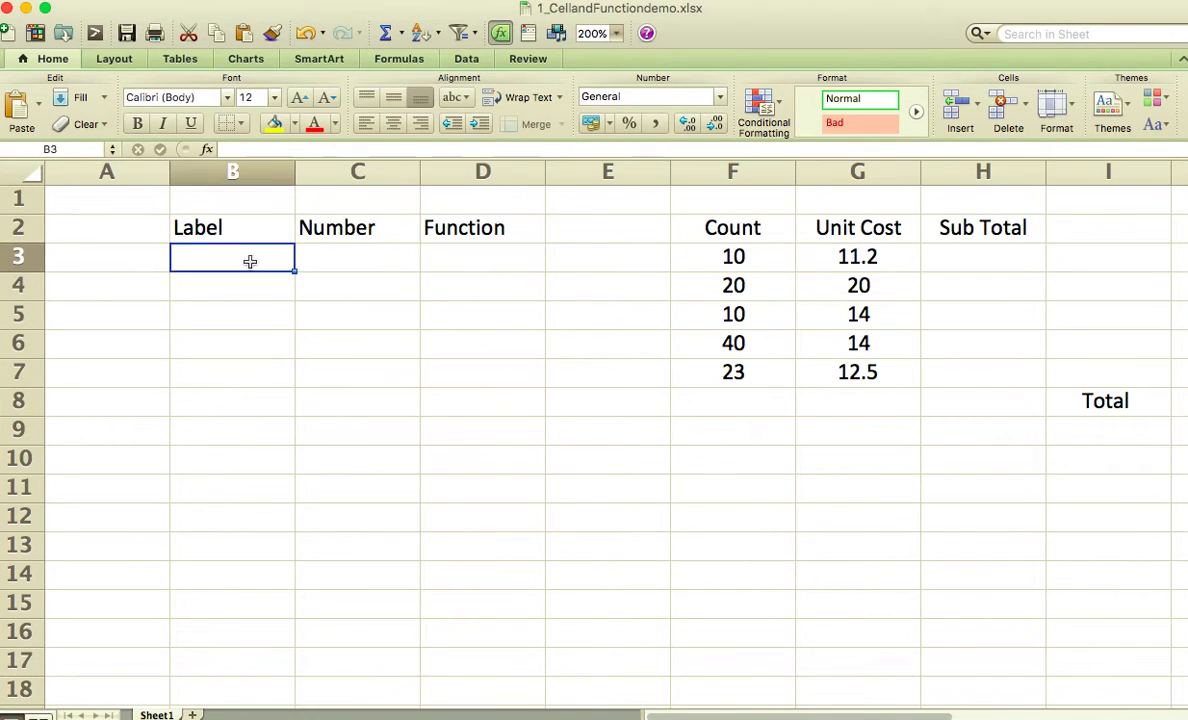
{"action": "type", "text": "January"}
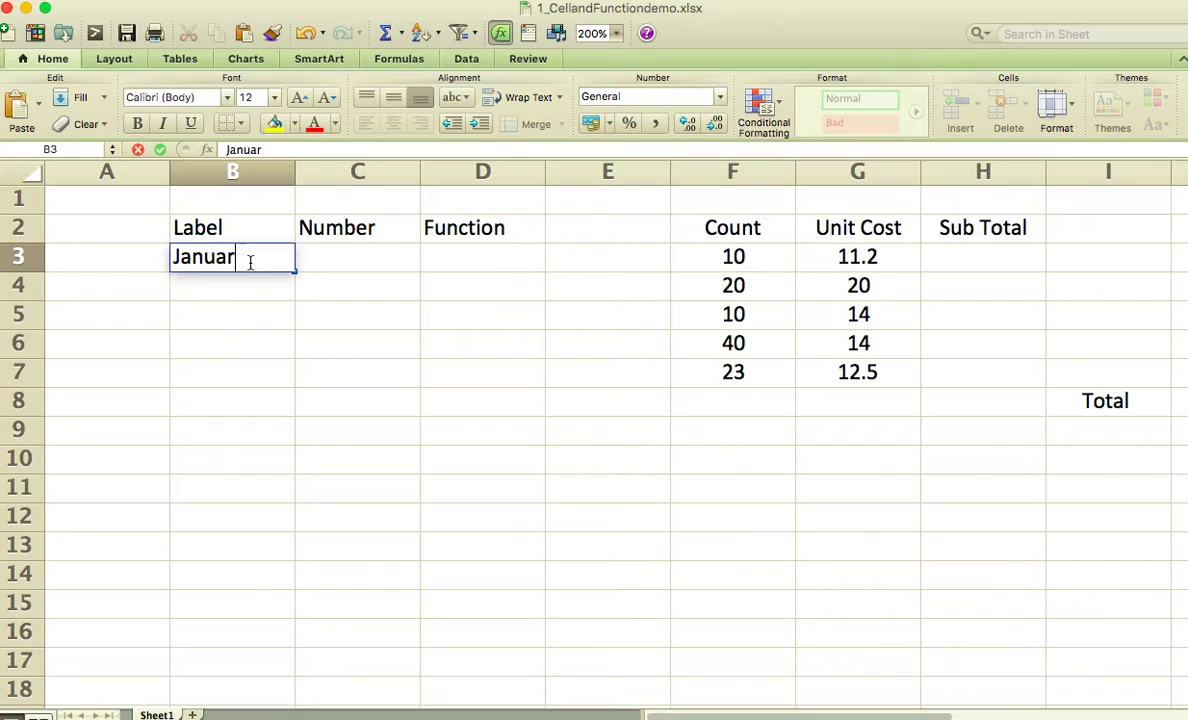
{"action": "left_click", "coordinate": [343, 268]}
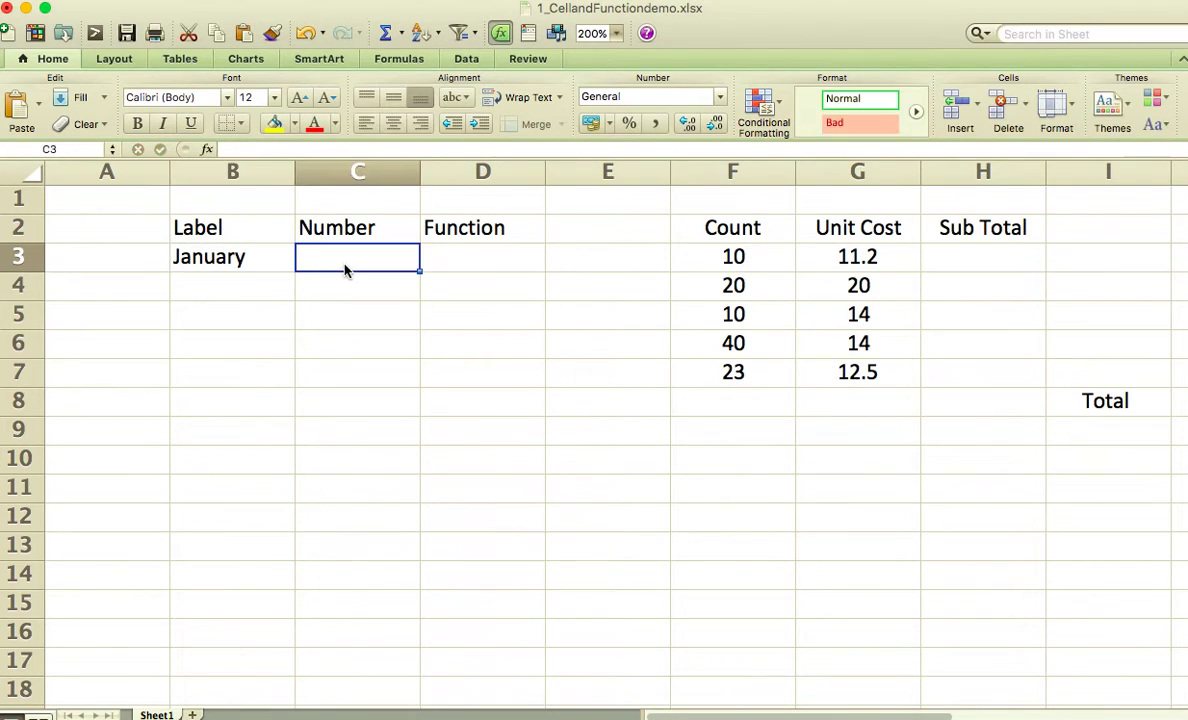
{"action": "type", "text": "123"}
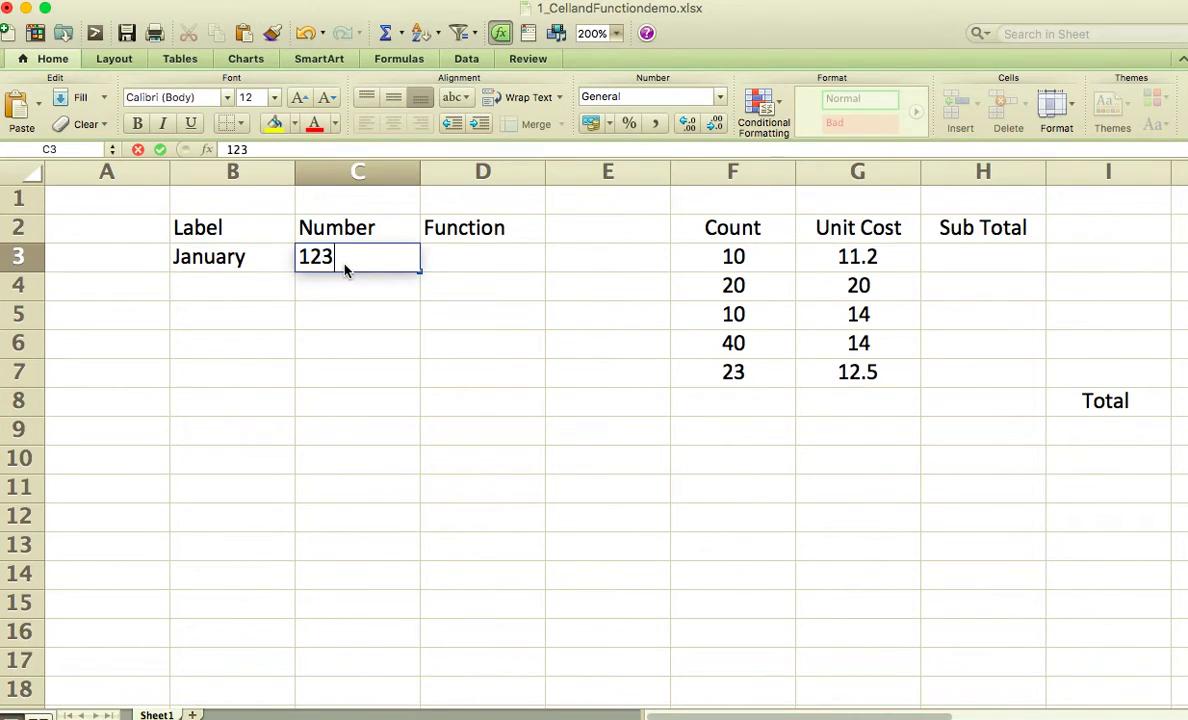
{"action": "left_click", "coordinate": [451, 262]}
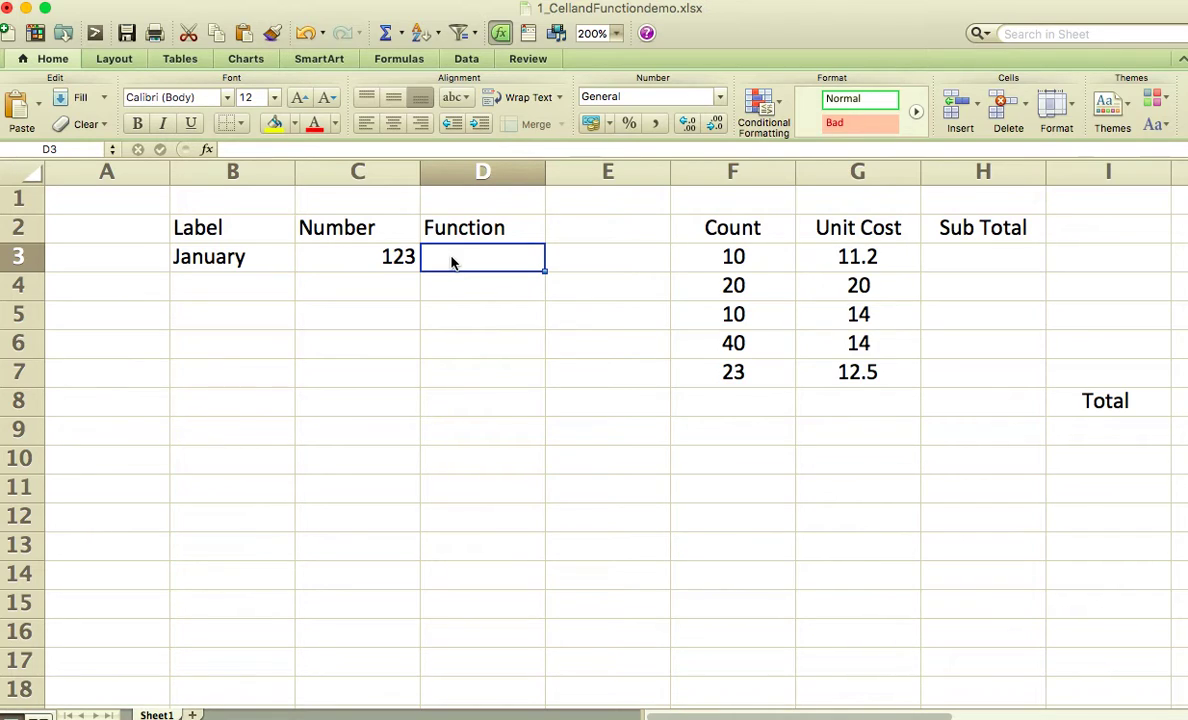
Enter the formula =12+34 in D3 so it shows 46
{"action": "type", "text": "="}
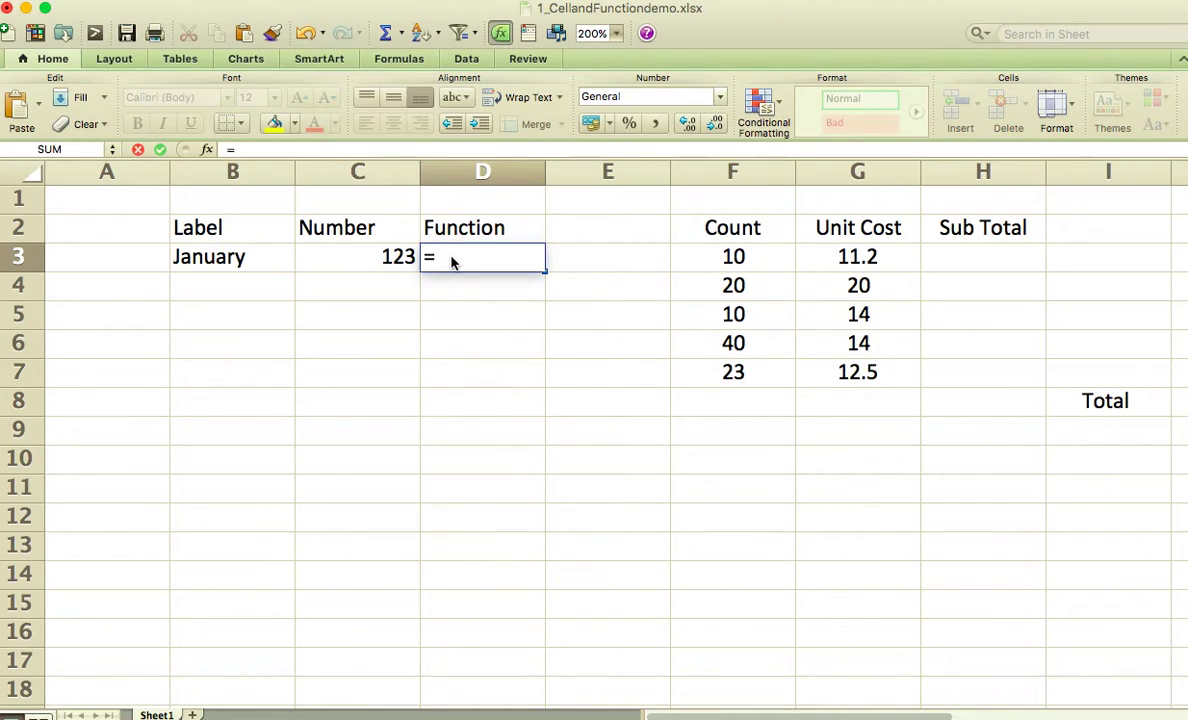
{"action": "left_click", "coordinate": [330, 252]}
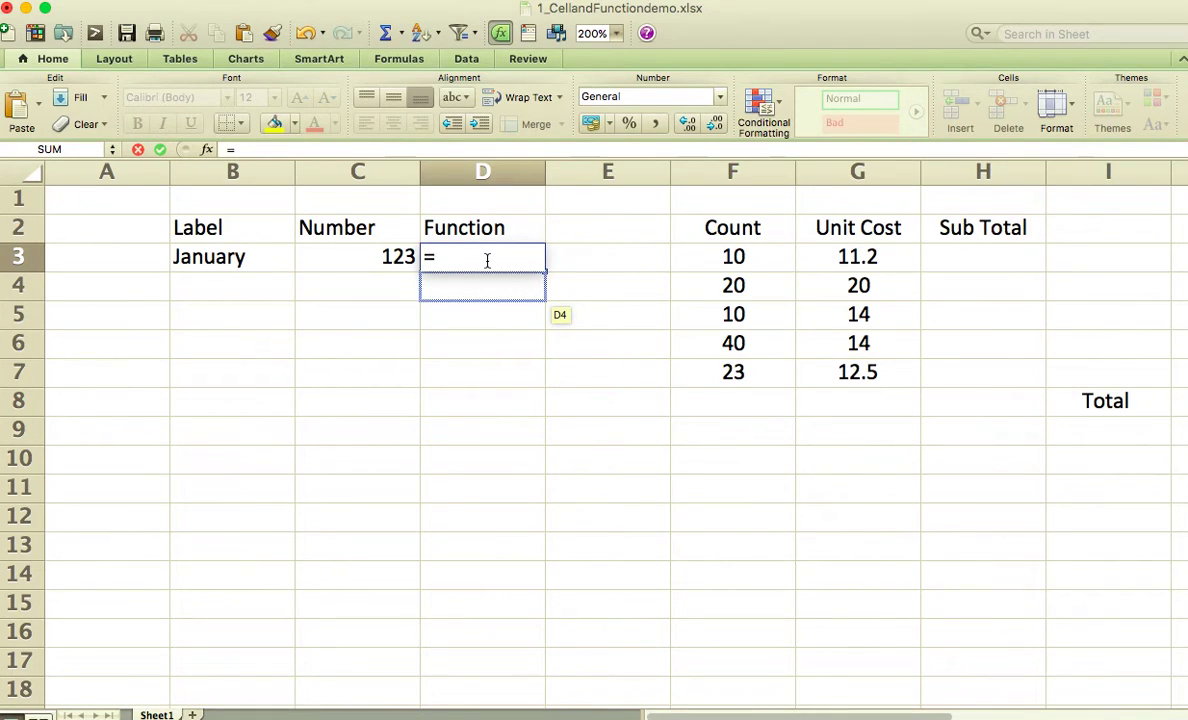
{"action": "type", "text": "12"}
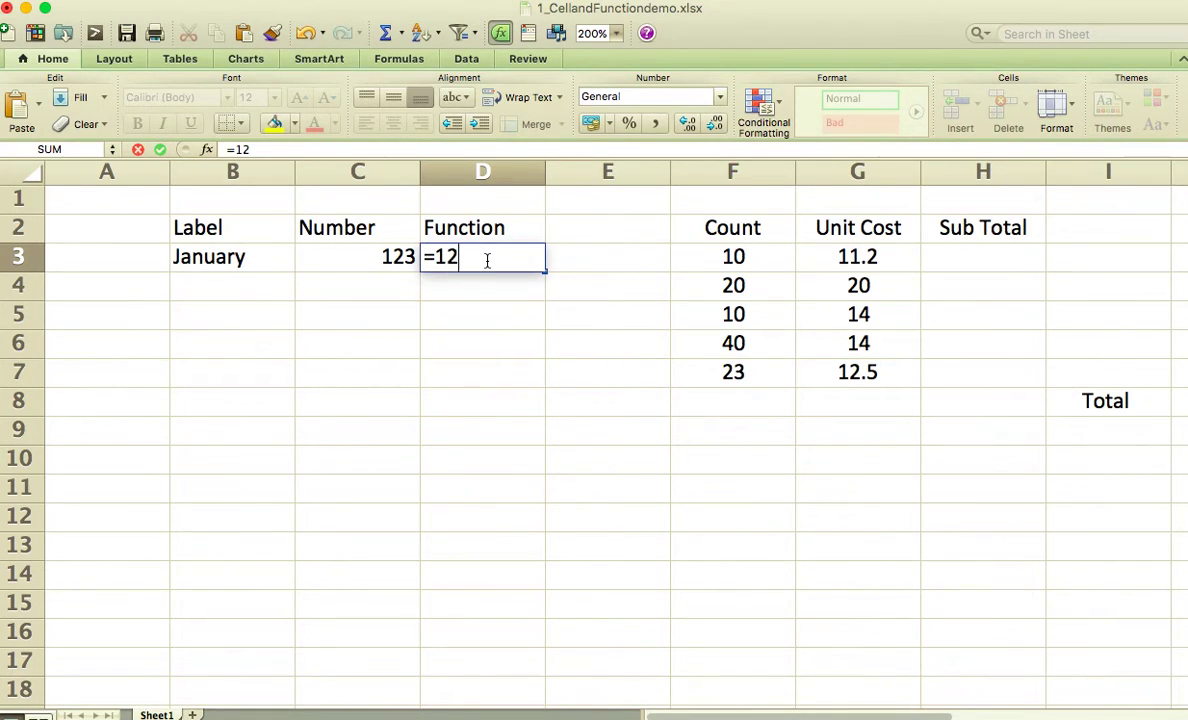
{"action": "type", "text": "+34"}
{"action": "key", "text": "Return"}
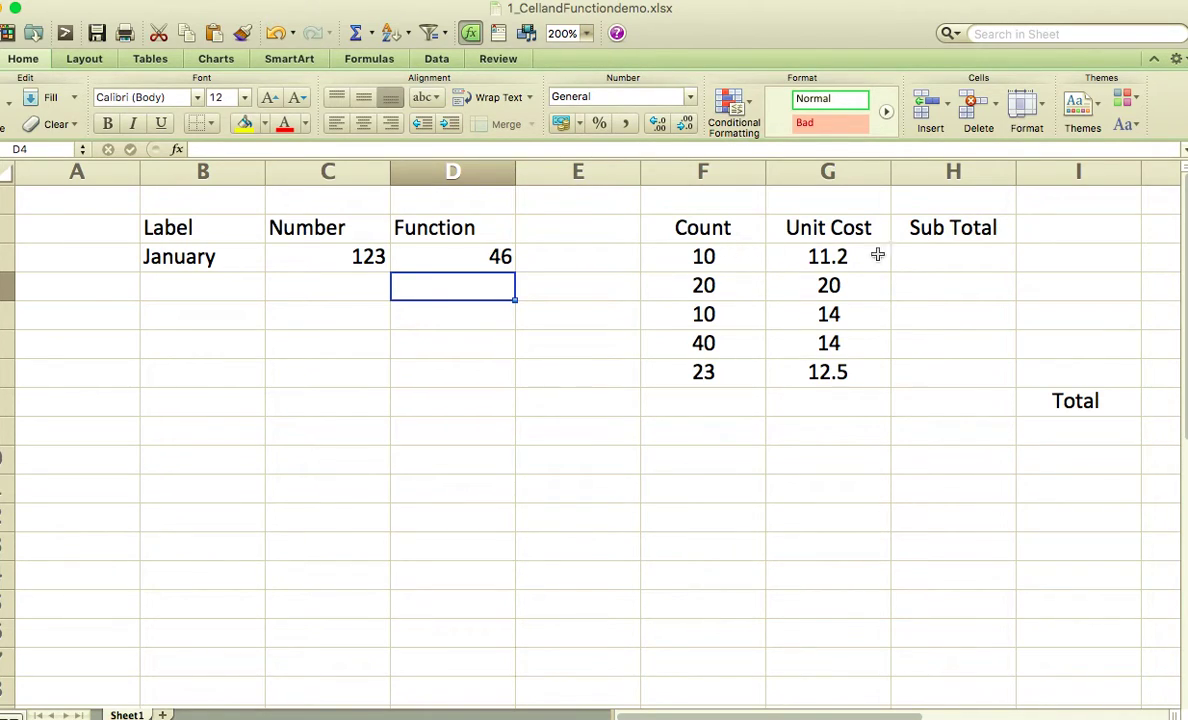
Give H3 the formula =G3*F3, showing a sub total of 112
{"action": "left_click", "coordinate": [938, 267]}
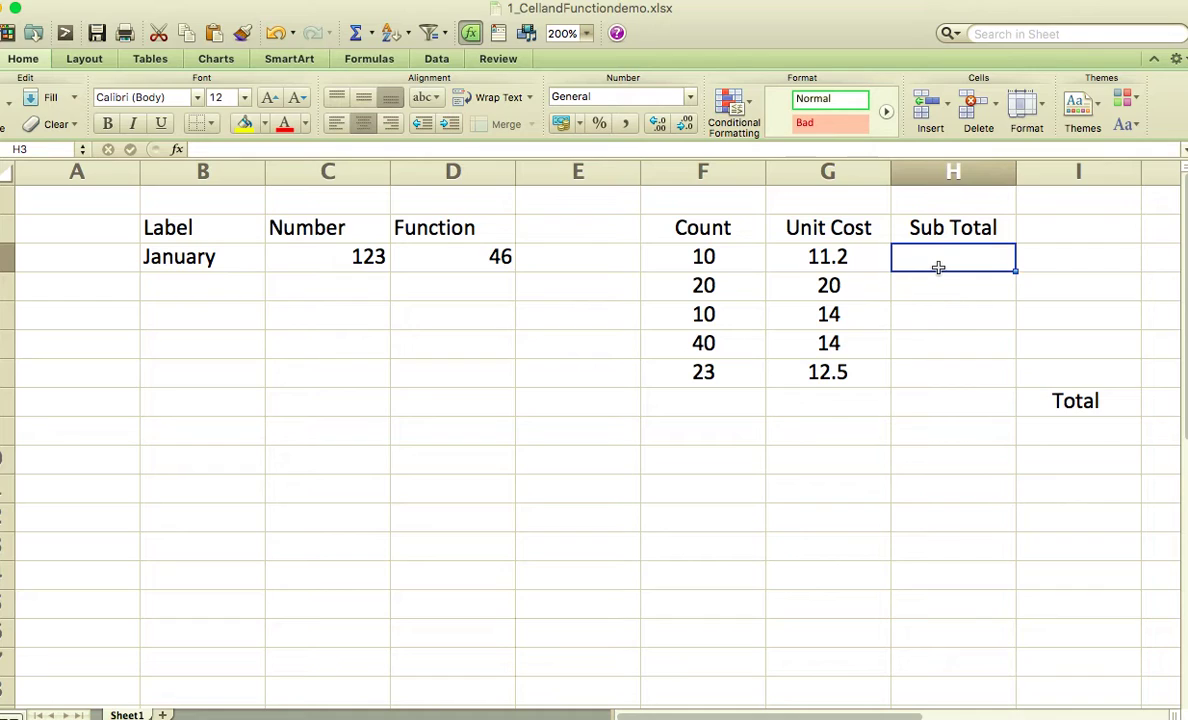
{"action": "type", "text": "="}
{"action": "left_click", "coordinate": [868, 257]}
{"action": "left_click", "coordinate": [843, 260]}
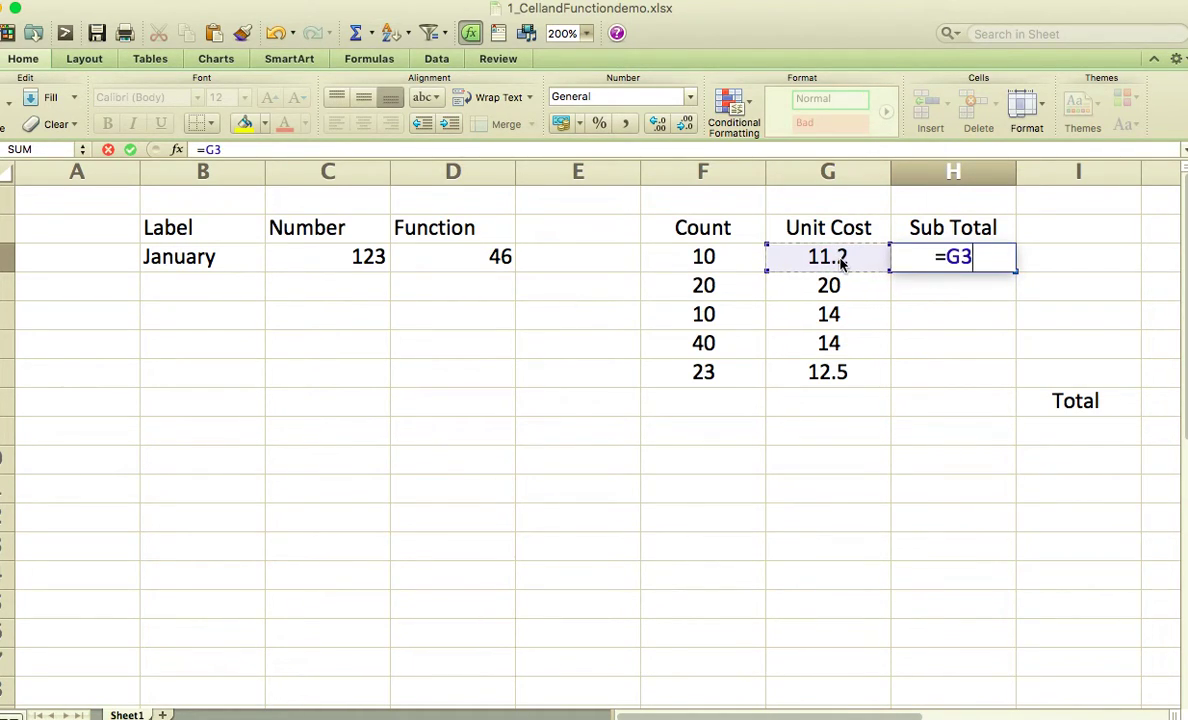
{"action": "type", "text": "*"}
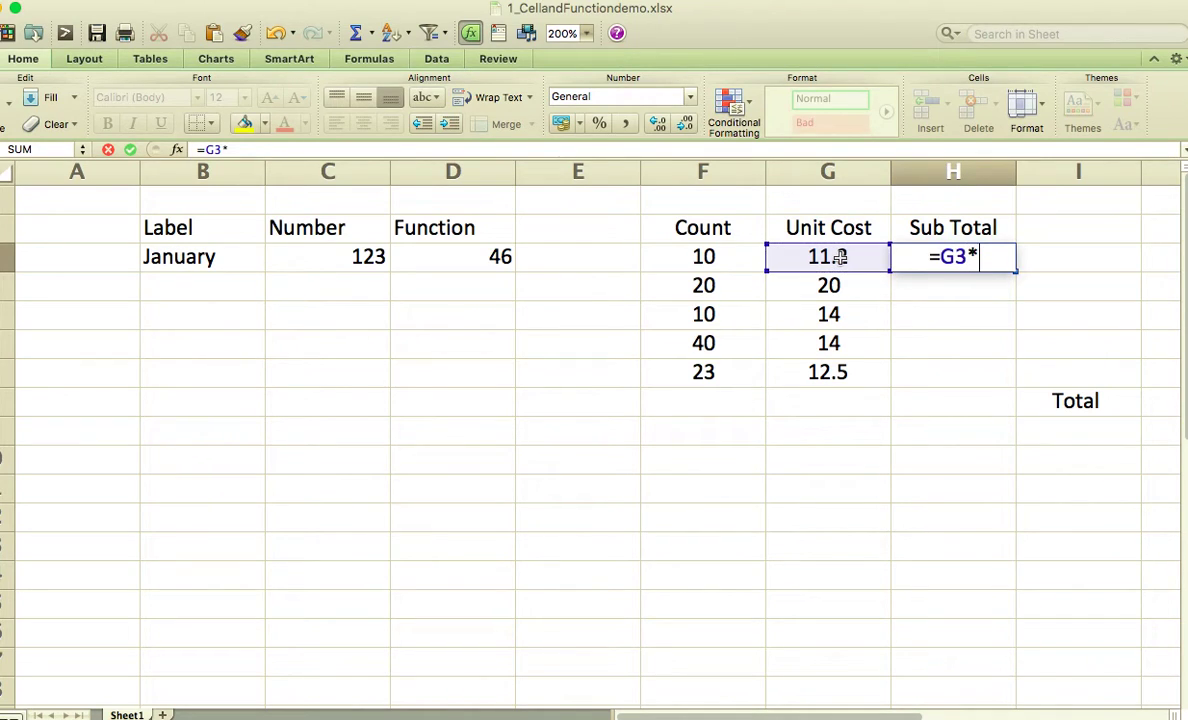
{"action": "left_click", "coordinate": [721, 256]}
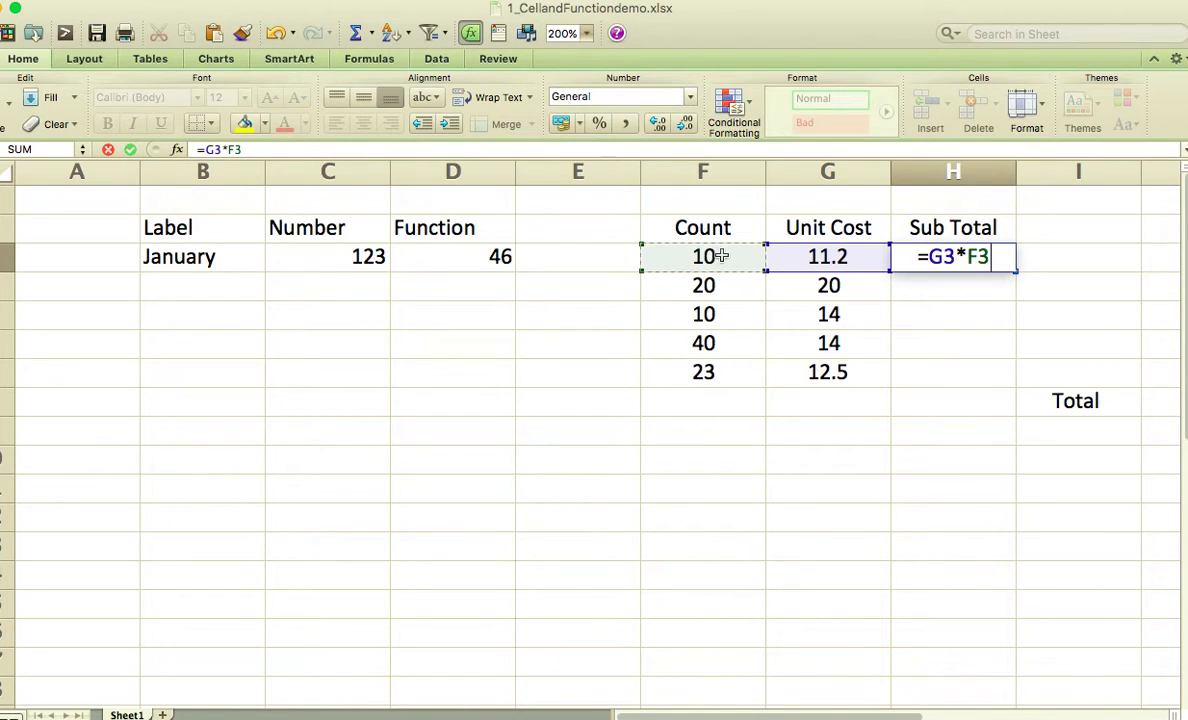
{"action": "key", "text": "Return"}
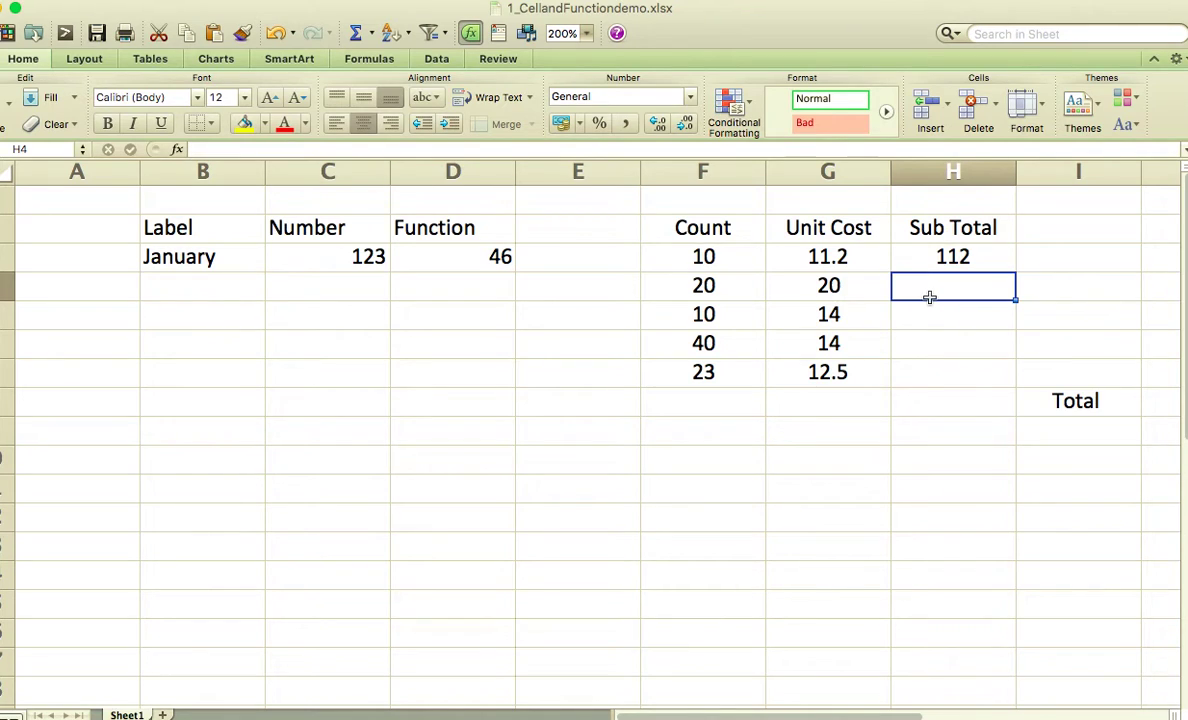
Give H4 the formula =G4*F4, showing a sub total of 400
{"action": "type", "text": "="}
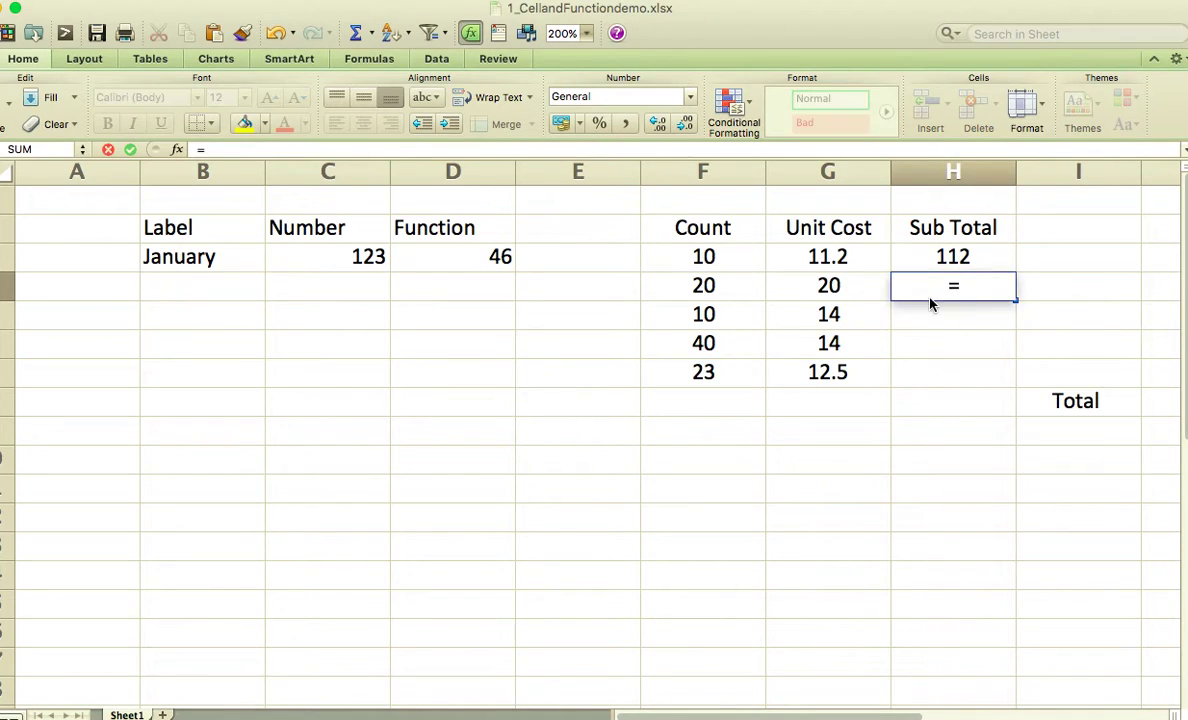
{"action": "left_click", "coordinate": [830, 290]}
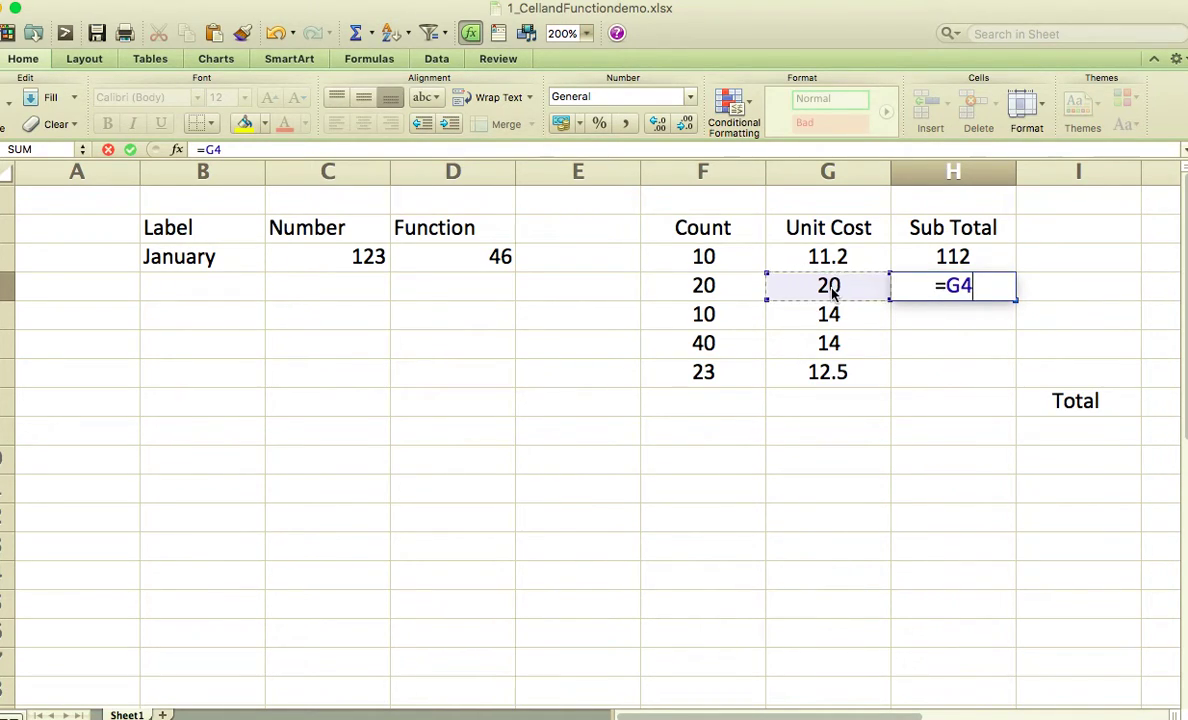
{"action": "type", "text": "*"}
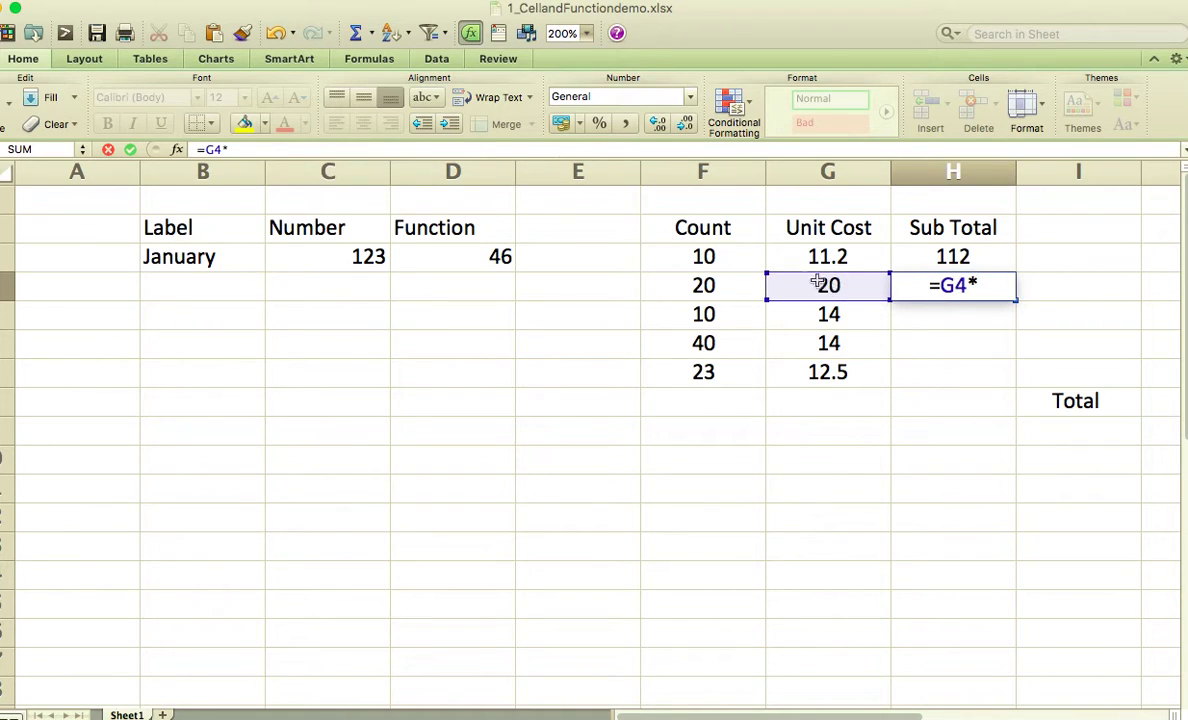
{"action": "left_click", "coordinate": [729, 289]}
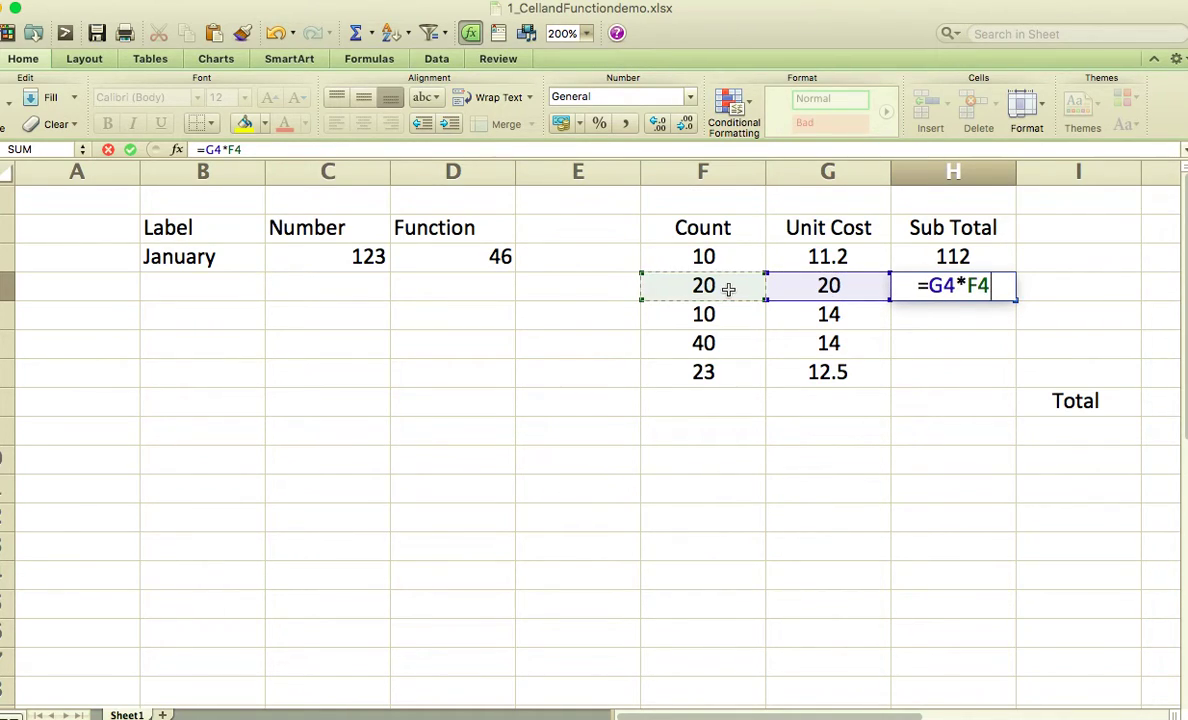
{"action": "key", "text": "Return"}
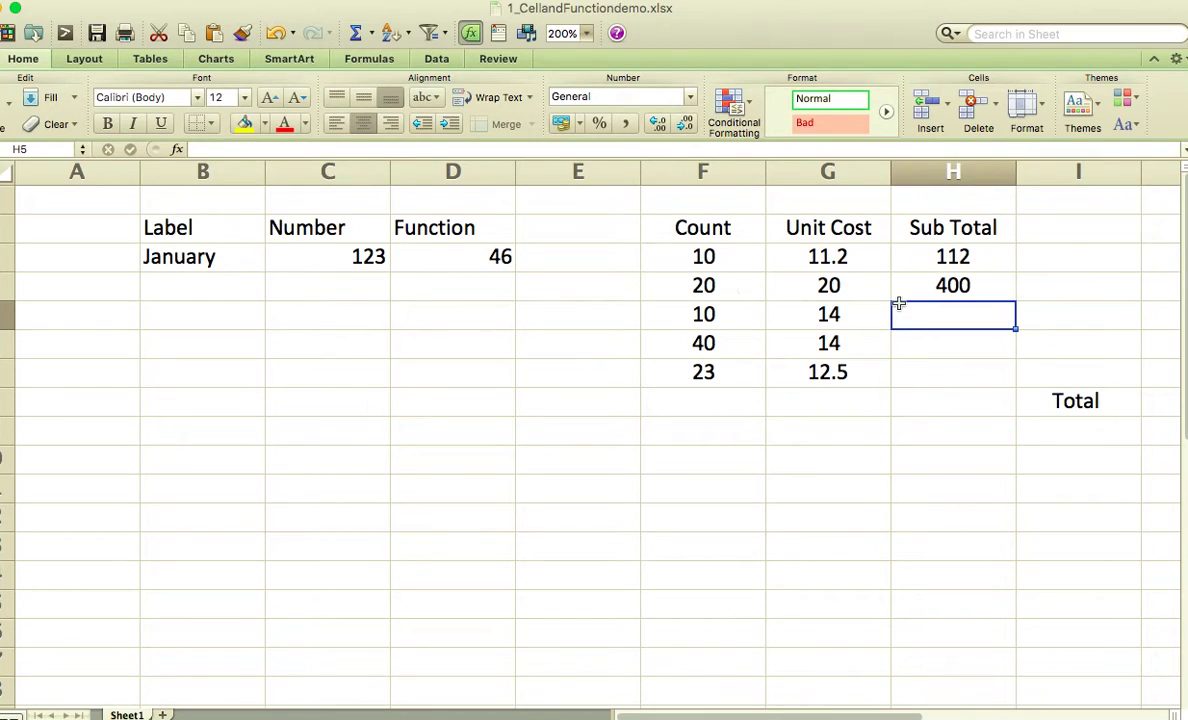
{"action": "left_click", "coordinate": [964, 289]}
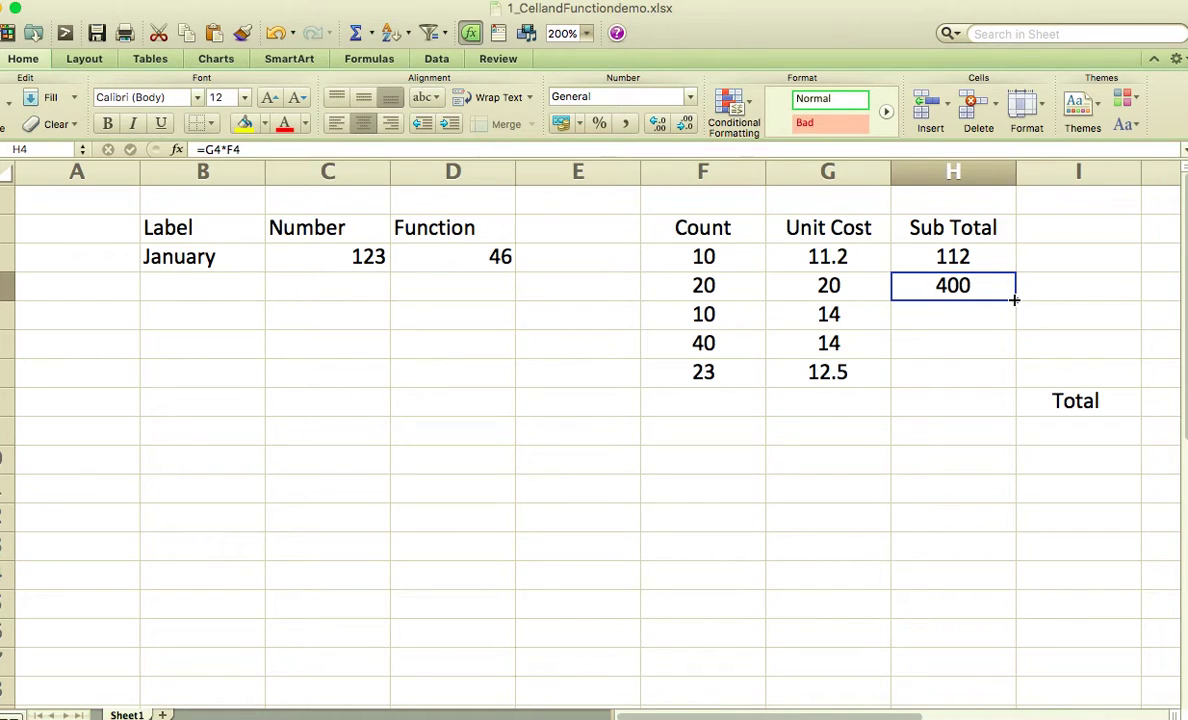
Fill the H4 sub total formula down to H7, giving 140, 560 and 287.5
{"action": "left_click_drag", "start_coordinate": [1014, 299], "coordinate": [1012, 379]}
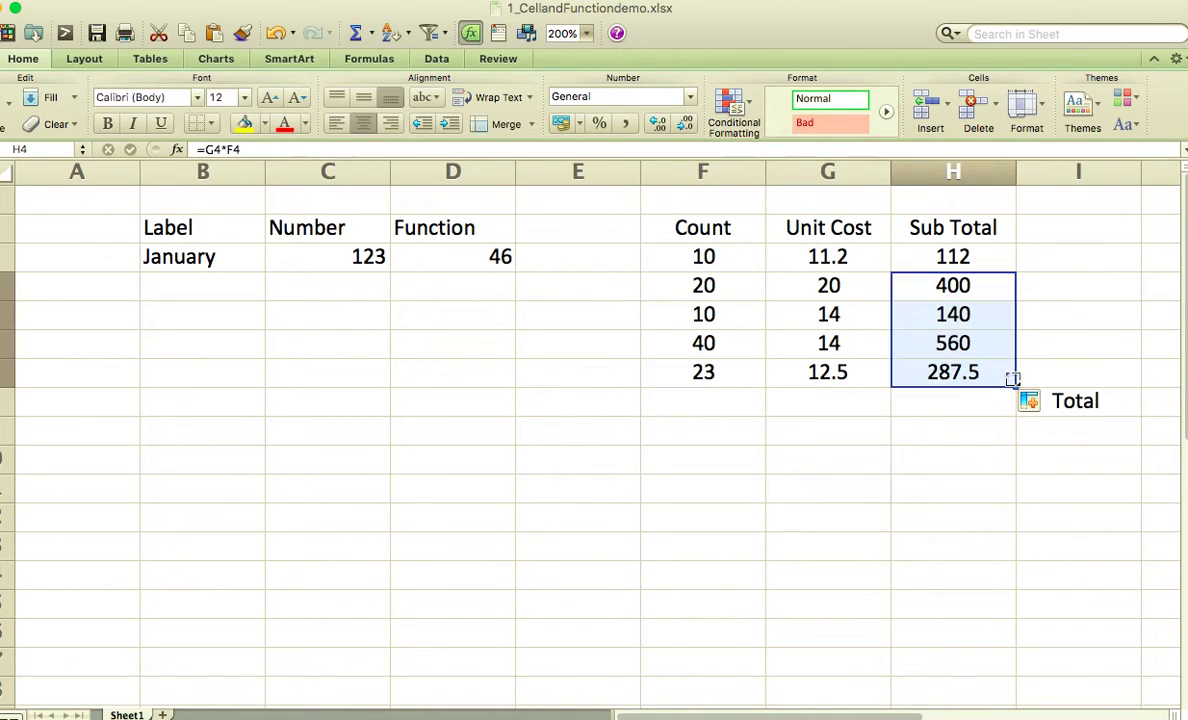
{"action": "left_click", "coordinate": [731, 311]}
{"action": "left_click", "coordinate": [808, 312]}
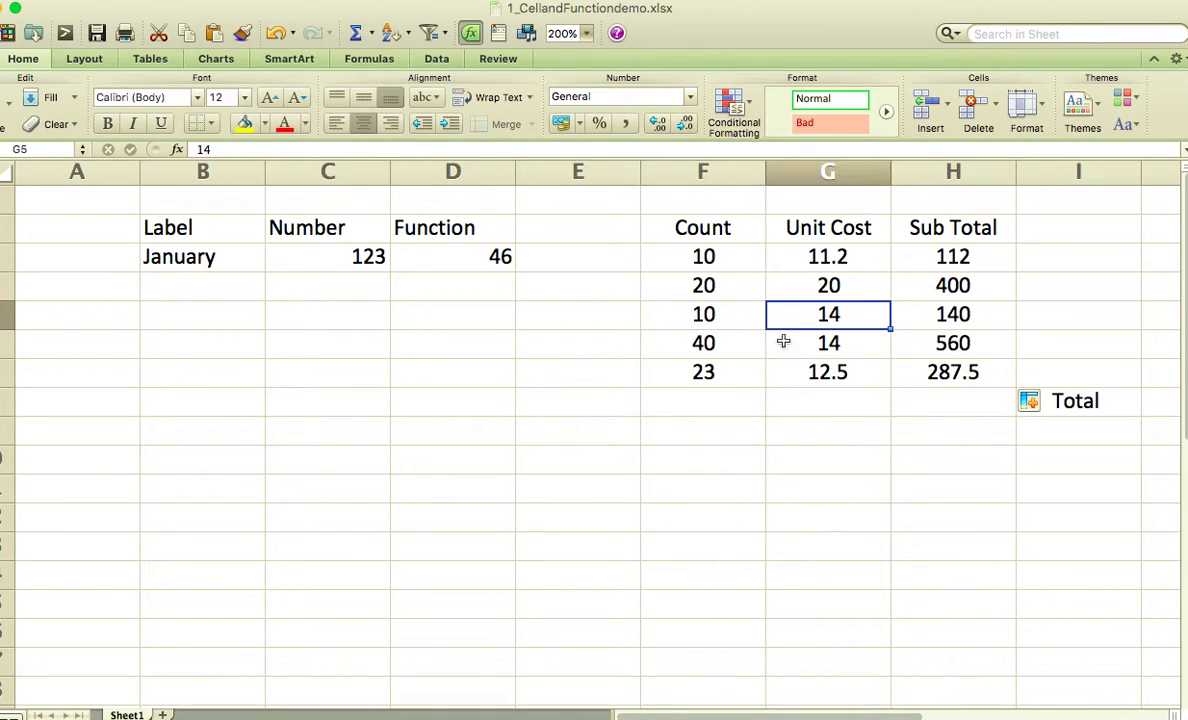
{"action": "left_click", "coordinate": [966, 284]}
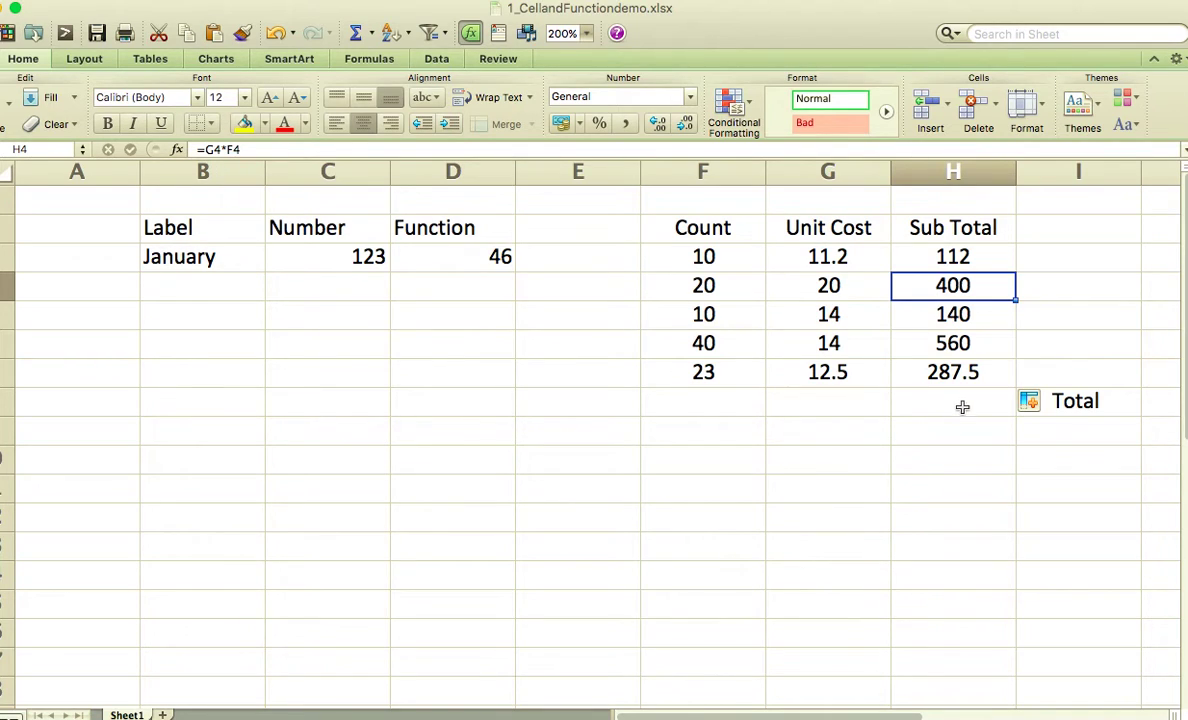
{"action": "left_click", "coordinate": [935, 312]}
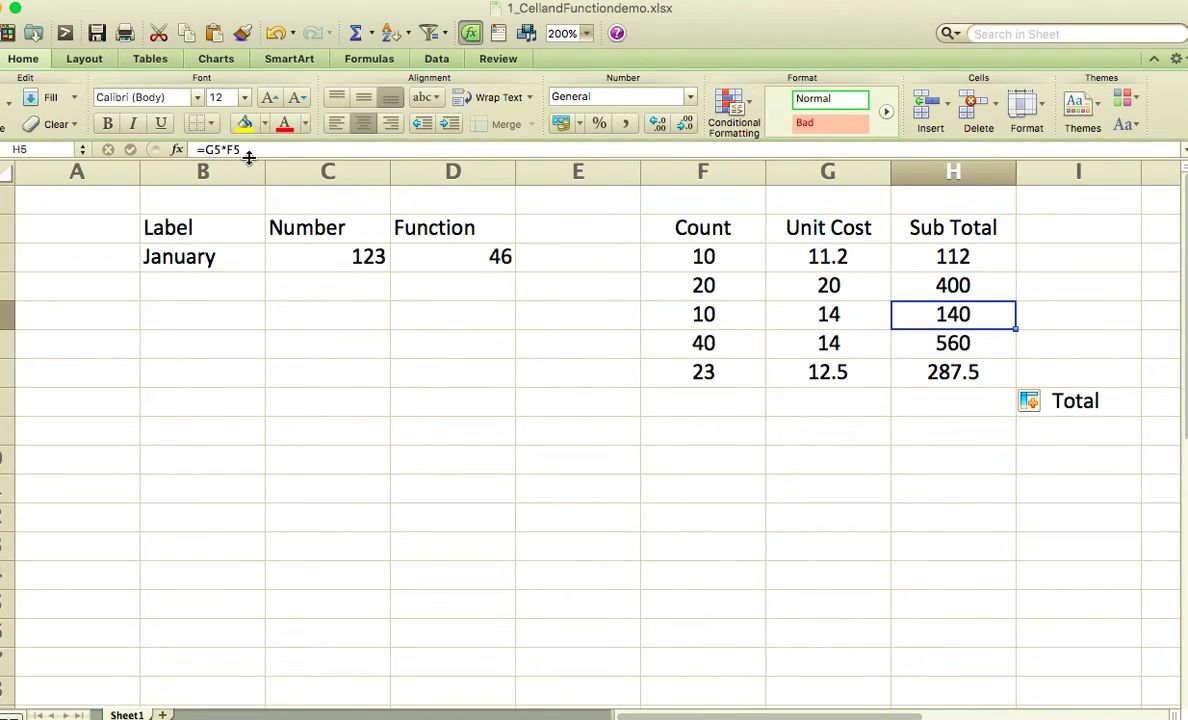
{"action": "left_click", "coordinate": [924, 342]}
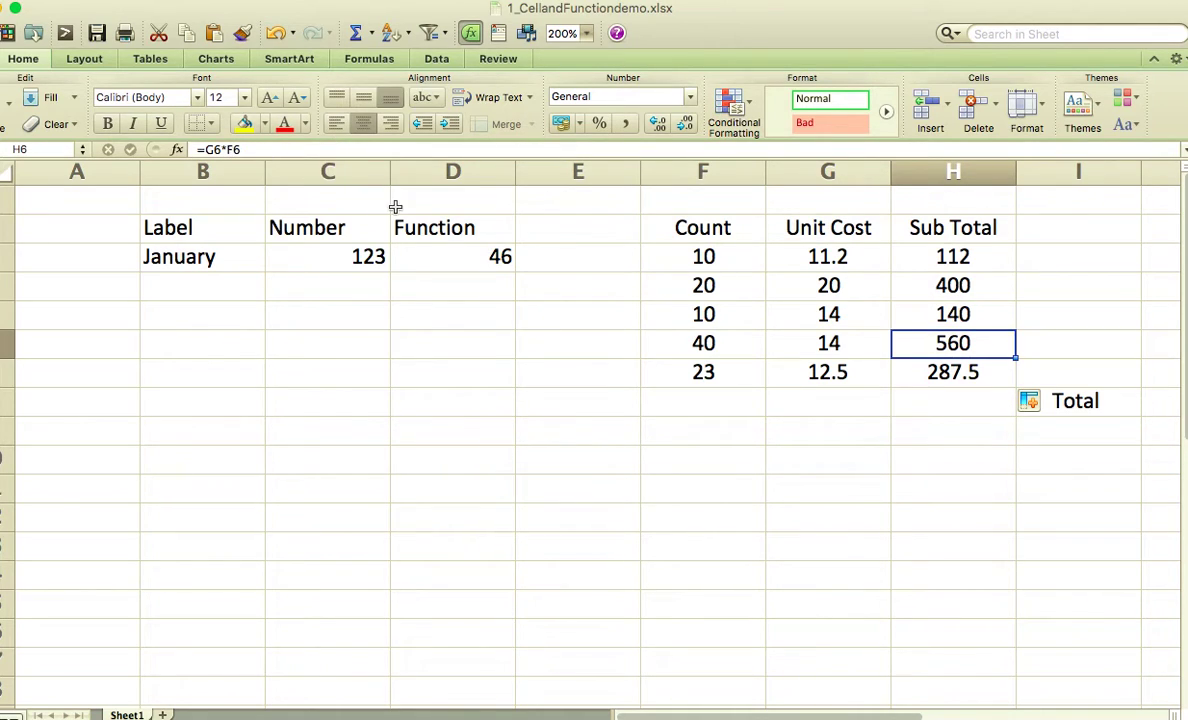
{"action": "left_click", "coordinate": [936, 410]}
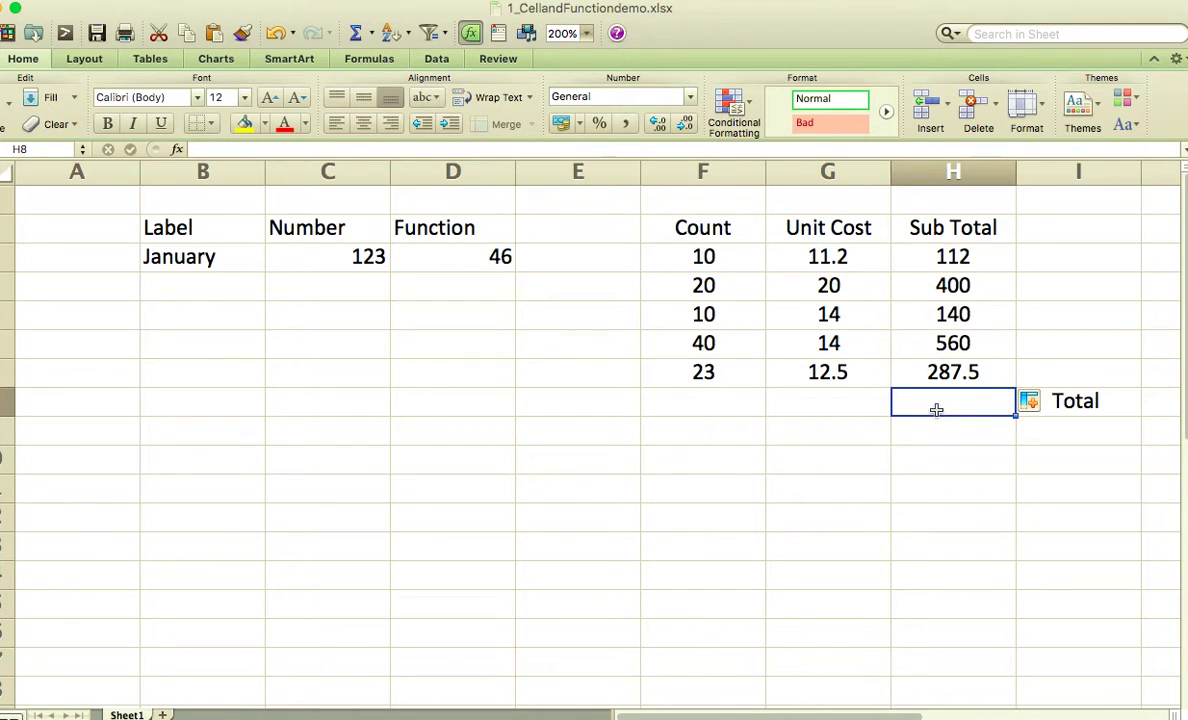
Enter =SUM(G3:G7) in H8 to total the unit costs, showing 71.7
{"action": "type", "text": "="}
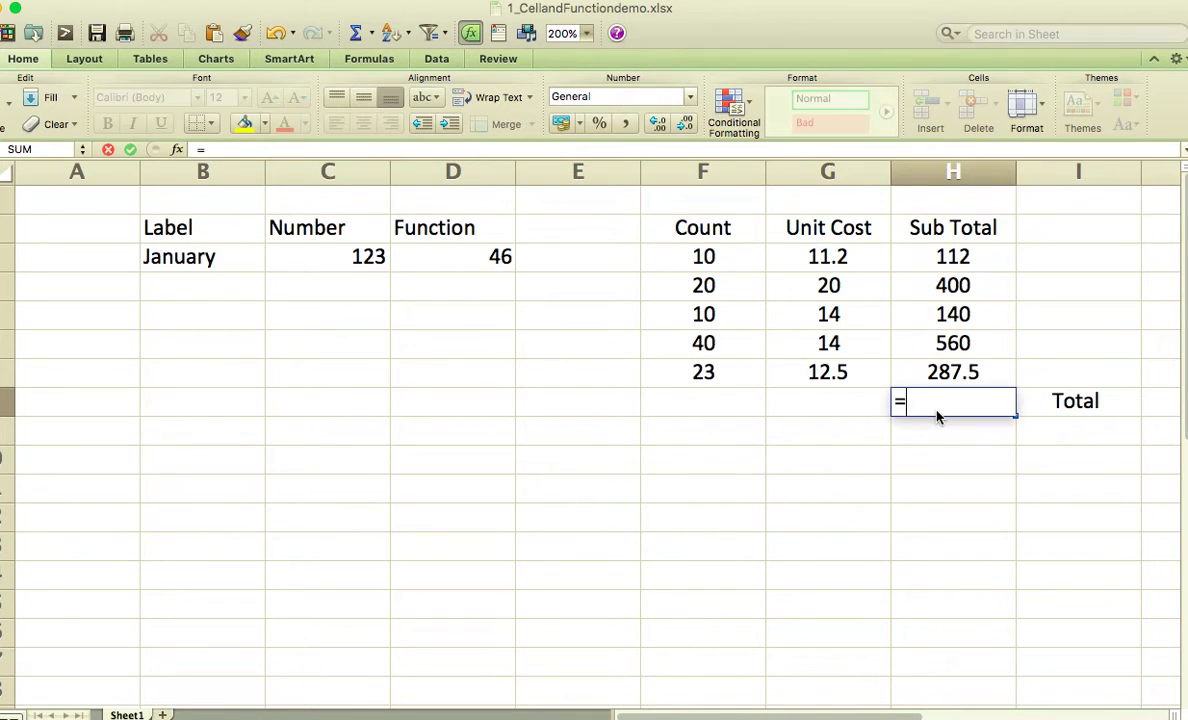
{"action": "type", "text": "sum"}
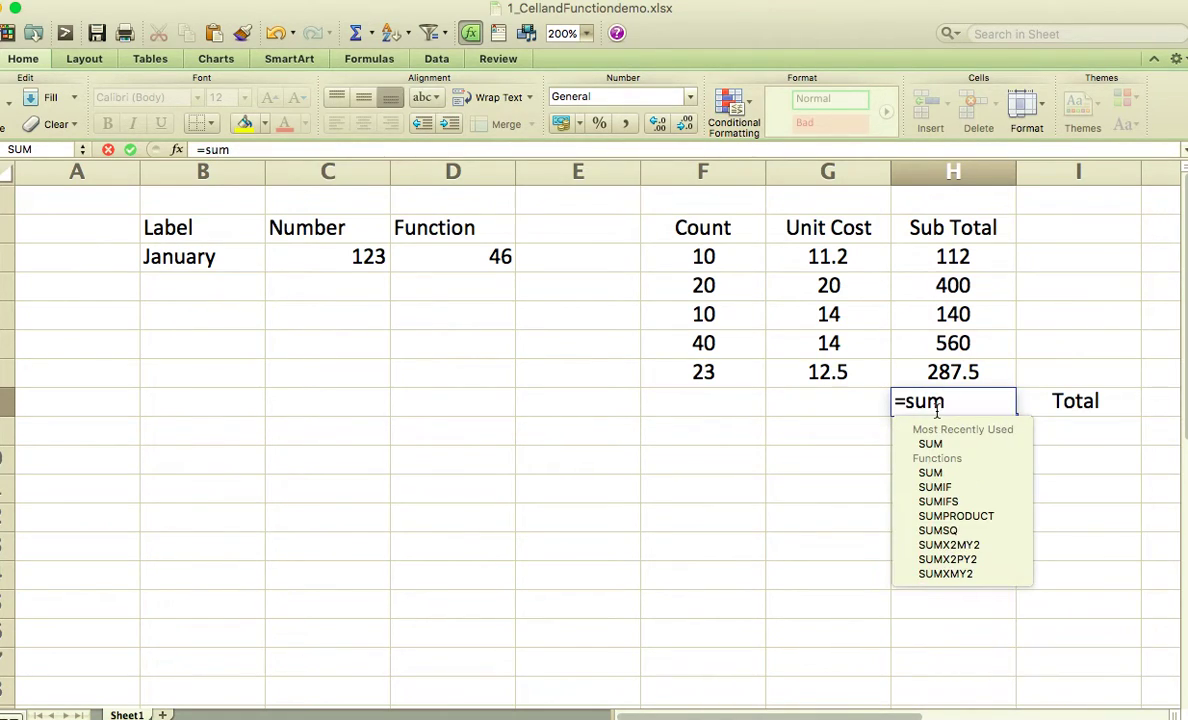
{"action": "type", "text": "("}
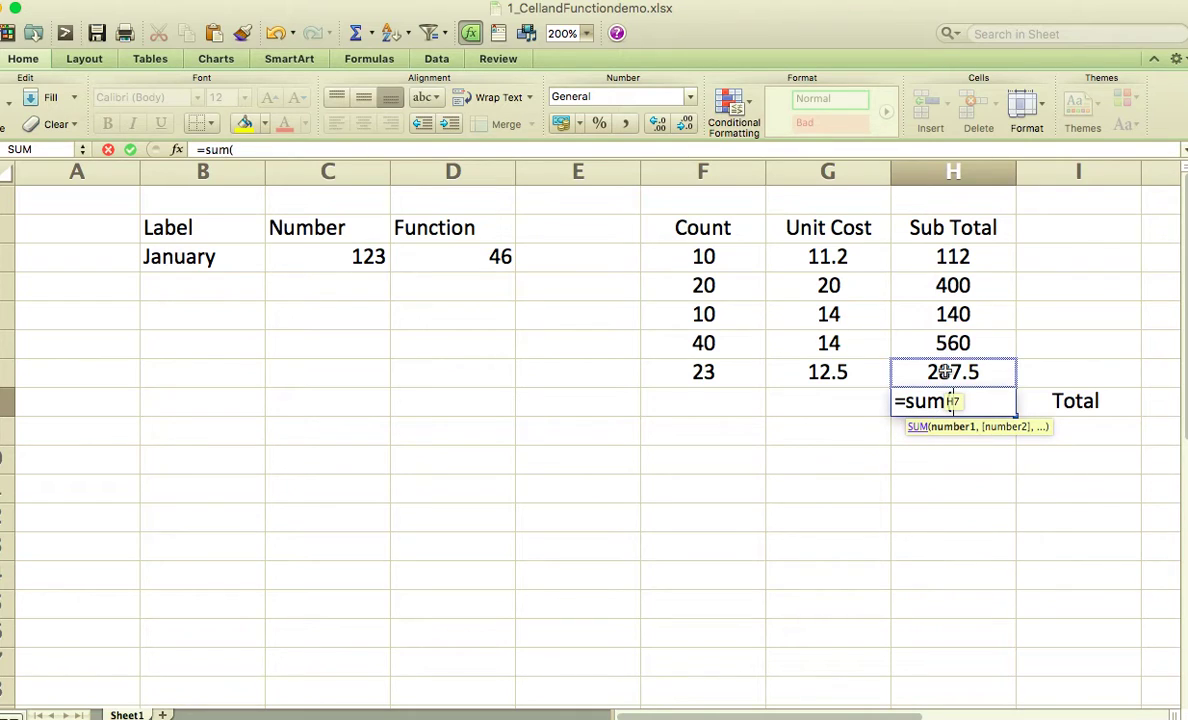
{"action": "left_click_drag", "start_coordinate": [955, 378], "coordinate": [966, 256]}
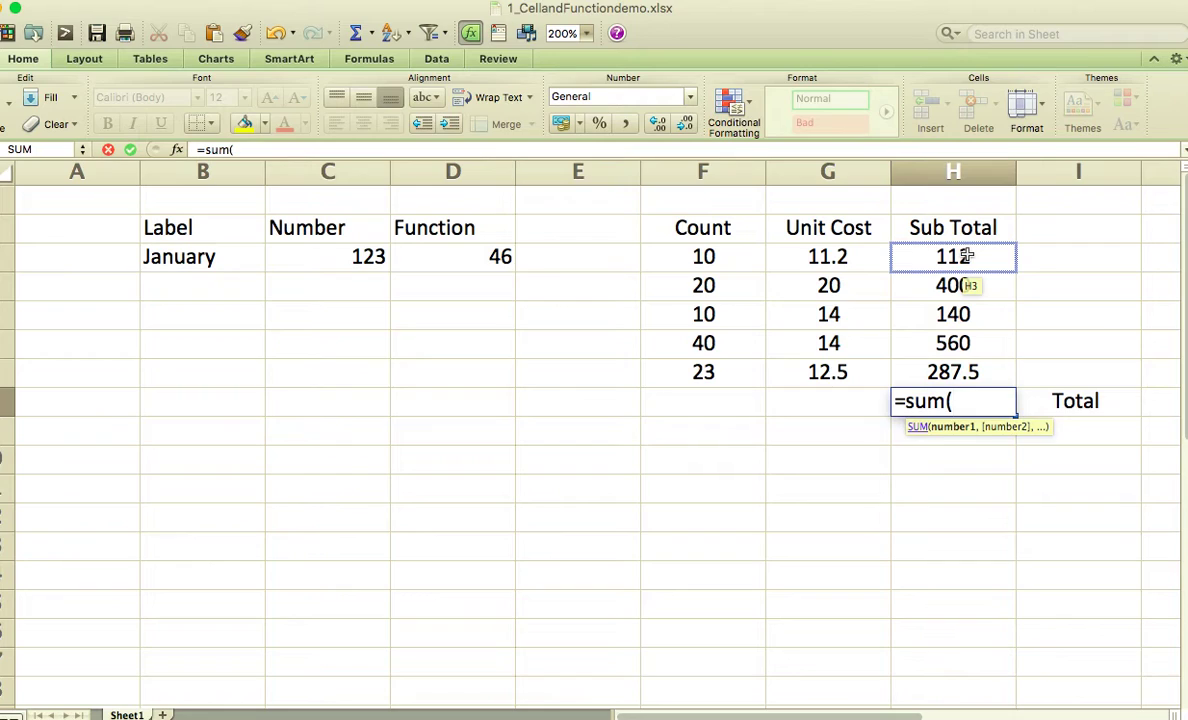
{"action": "type", "text": "G3:"}
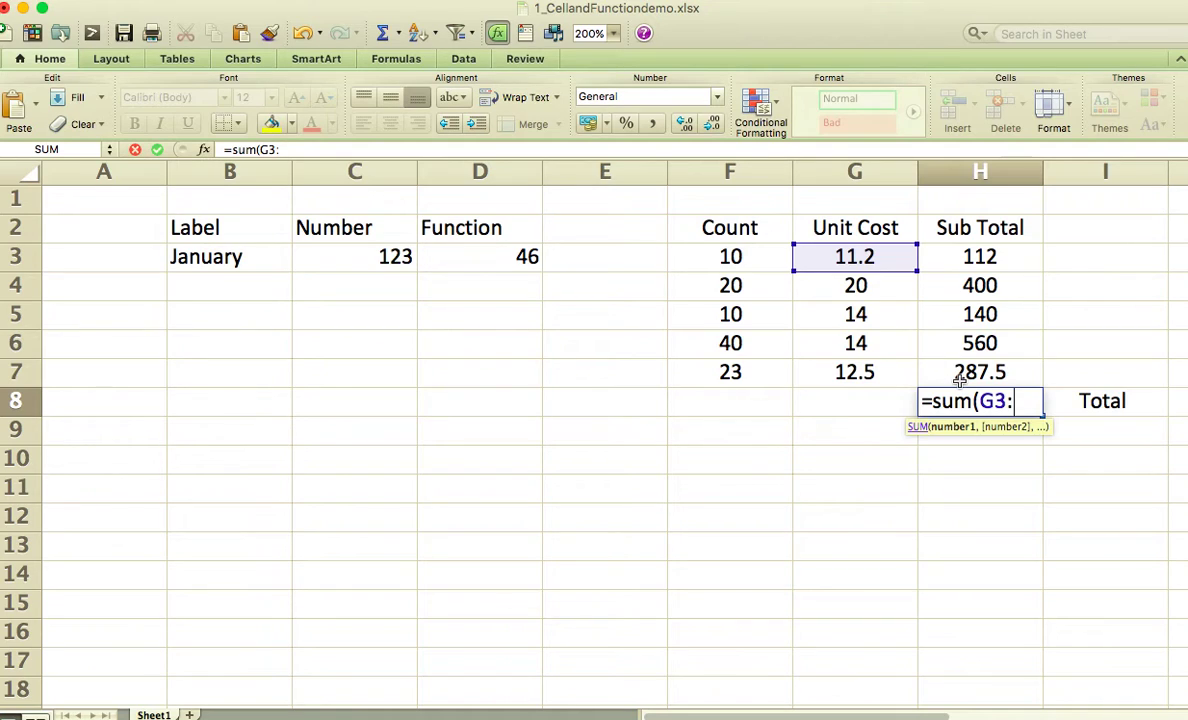
{"action": "type", "text": "G7"}
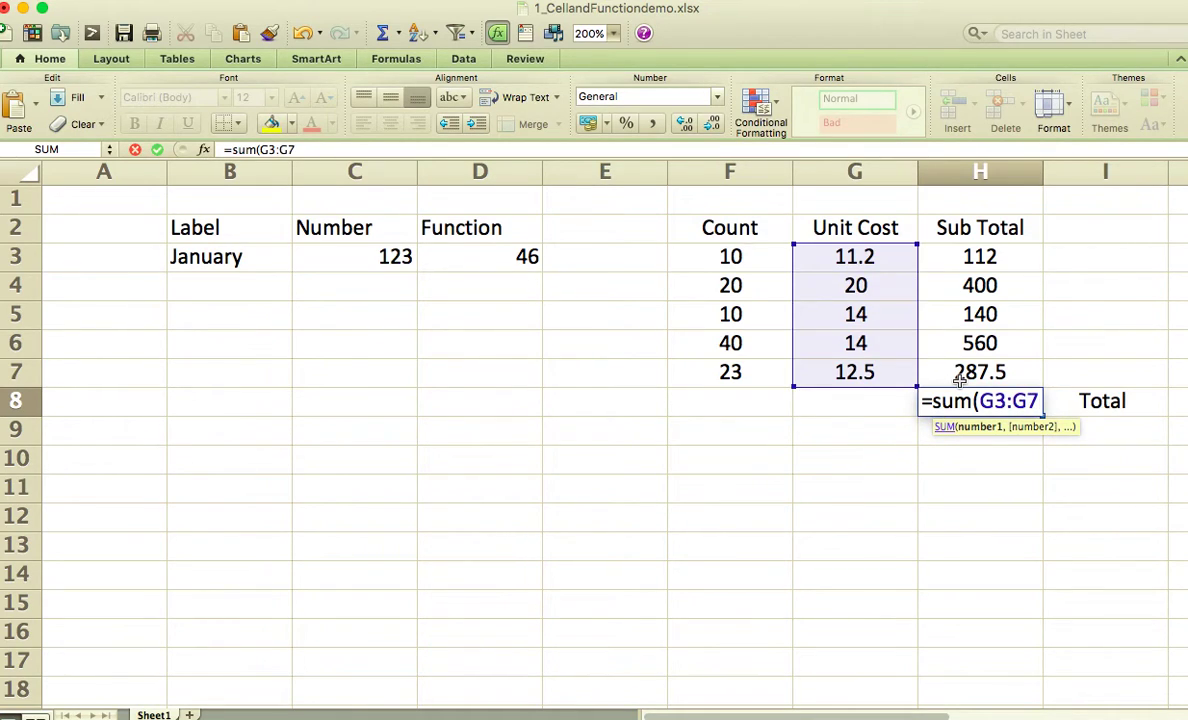
{"action": "key", "text": "Return"}
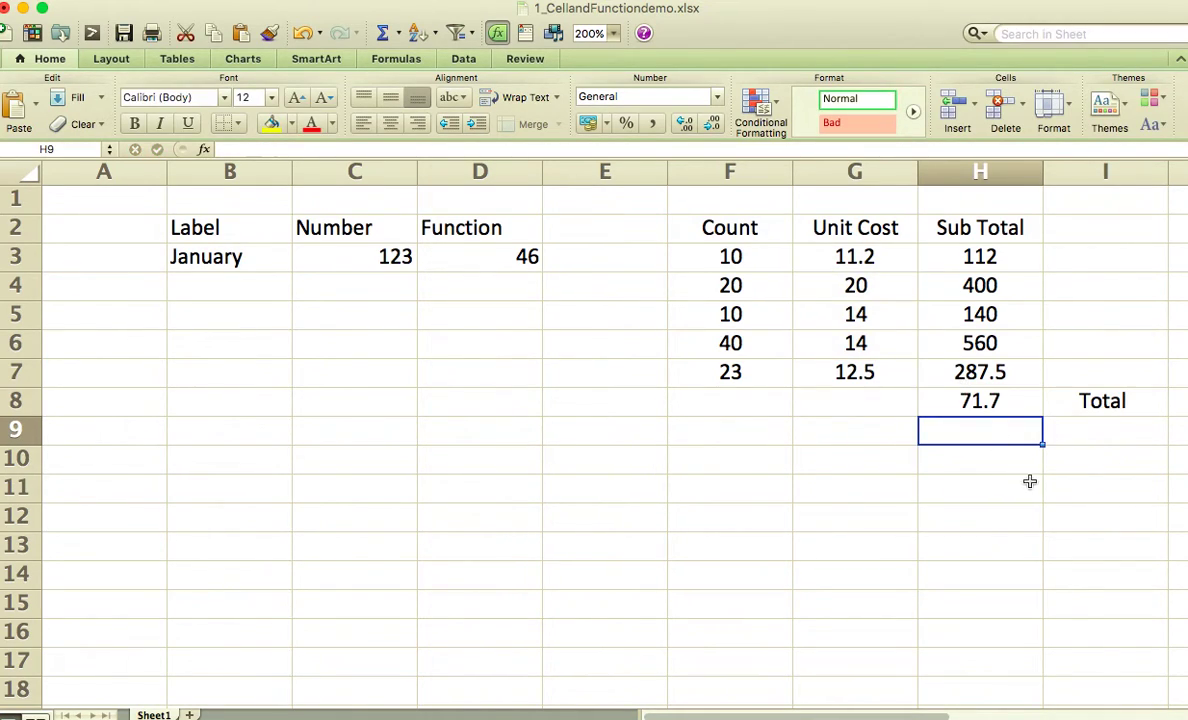
{"action": "left_click", "coordinate": [998, 401]}
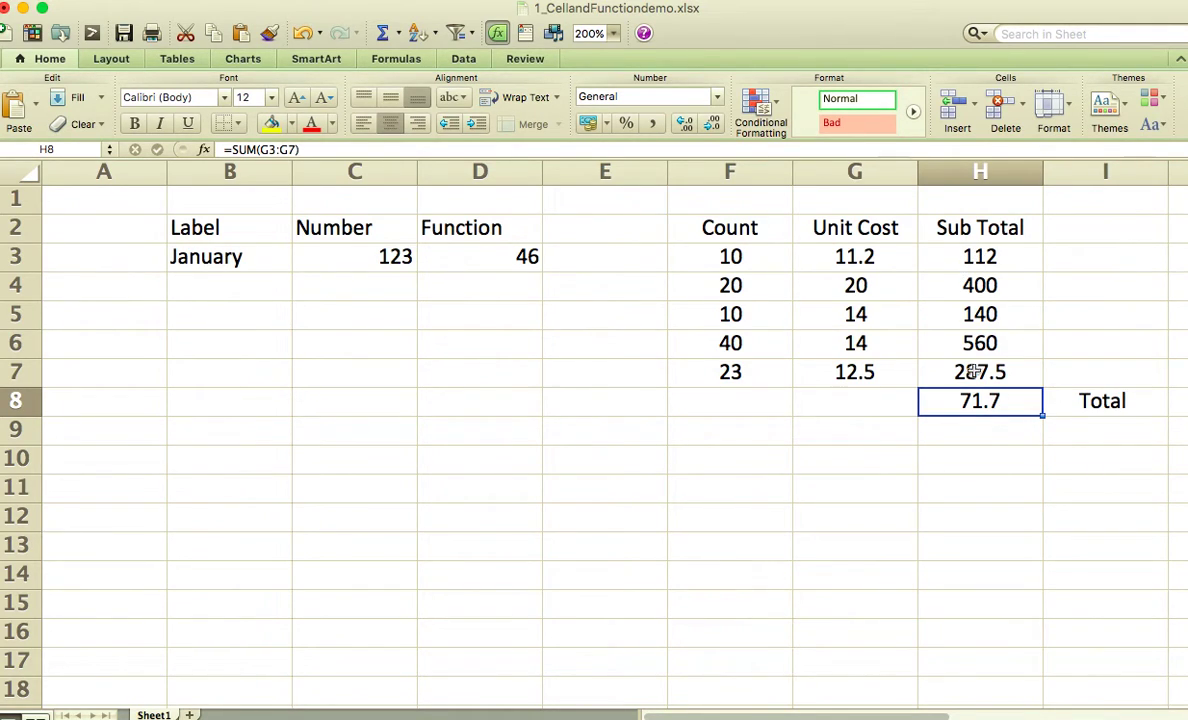
Change the H8 formula to =SUM(H3:H7) so the total reads 1499.5
{"action": "double_click", "coordinate": [930, 396]}
{"action": "left_click_drag", "start_coordinate": [992, 400], "coordinate": [980, 400]}
{"action": "type", "text": "h"}
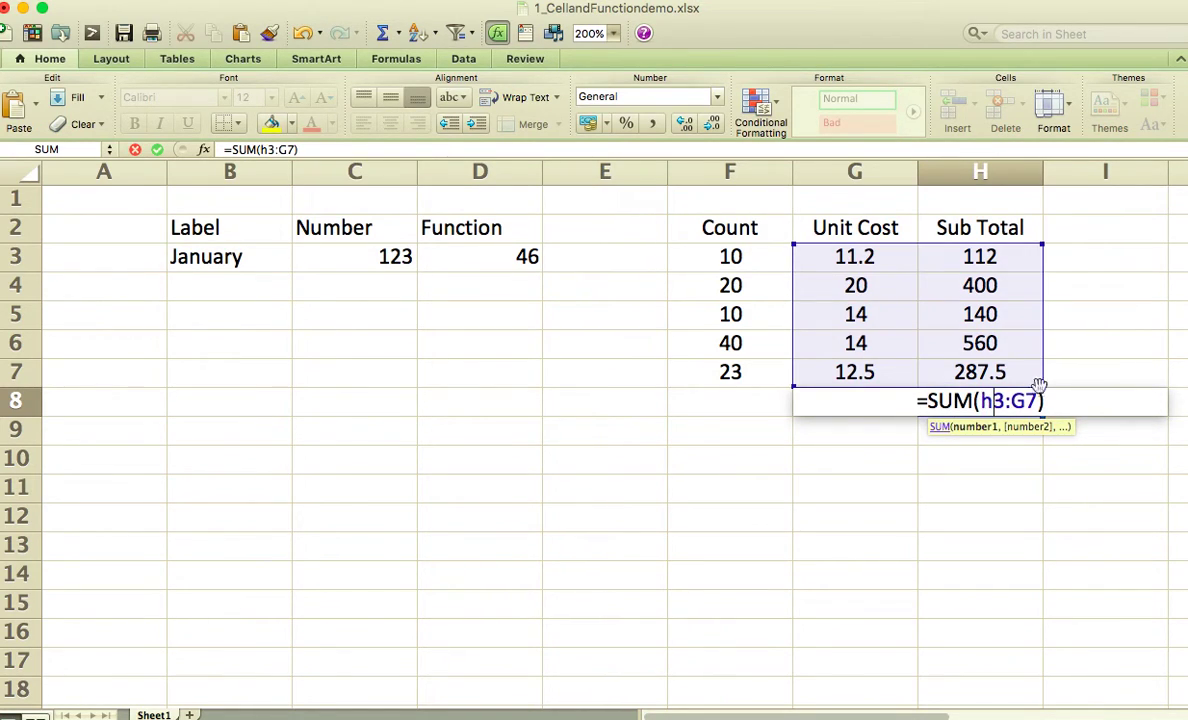
{"action": "key", "text": "Right"}
{"action": "key", "text": "Right"}
{"action": "key", "text": "shift+Right"}
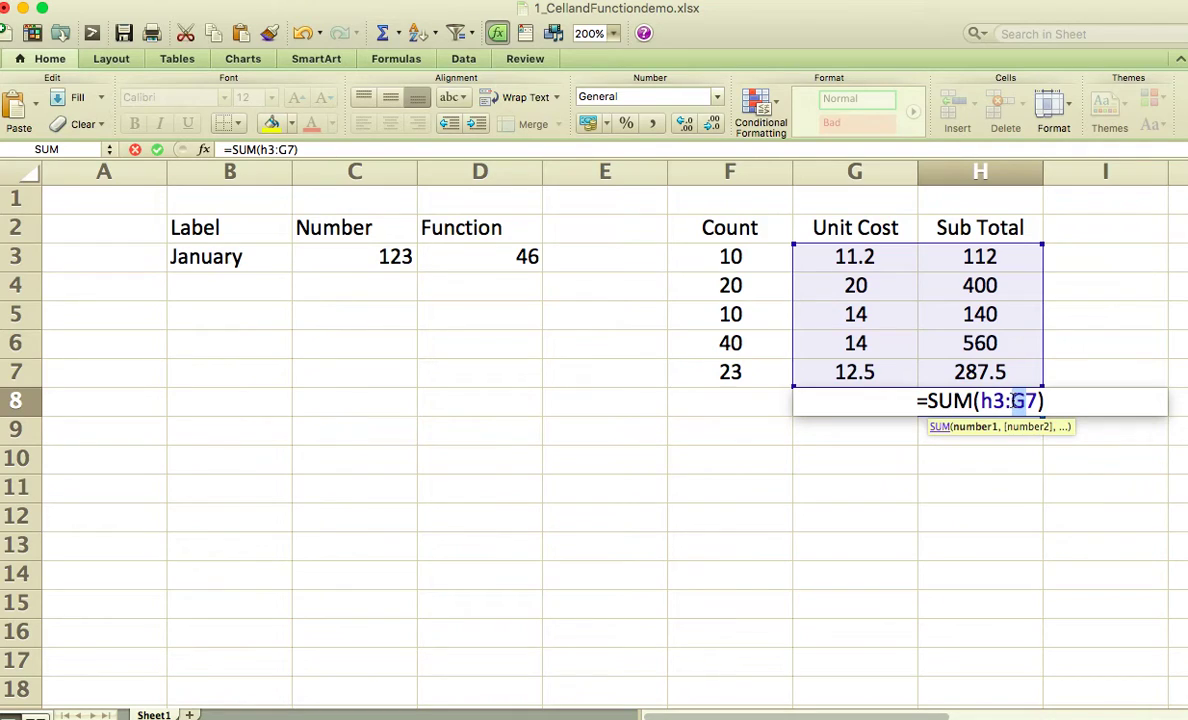
{"action": "type", "text": "h"}
{"action": "key", "text": "Return"}
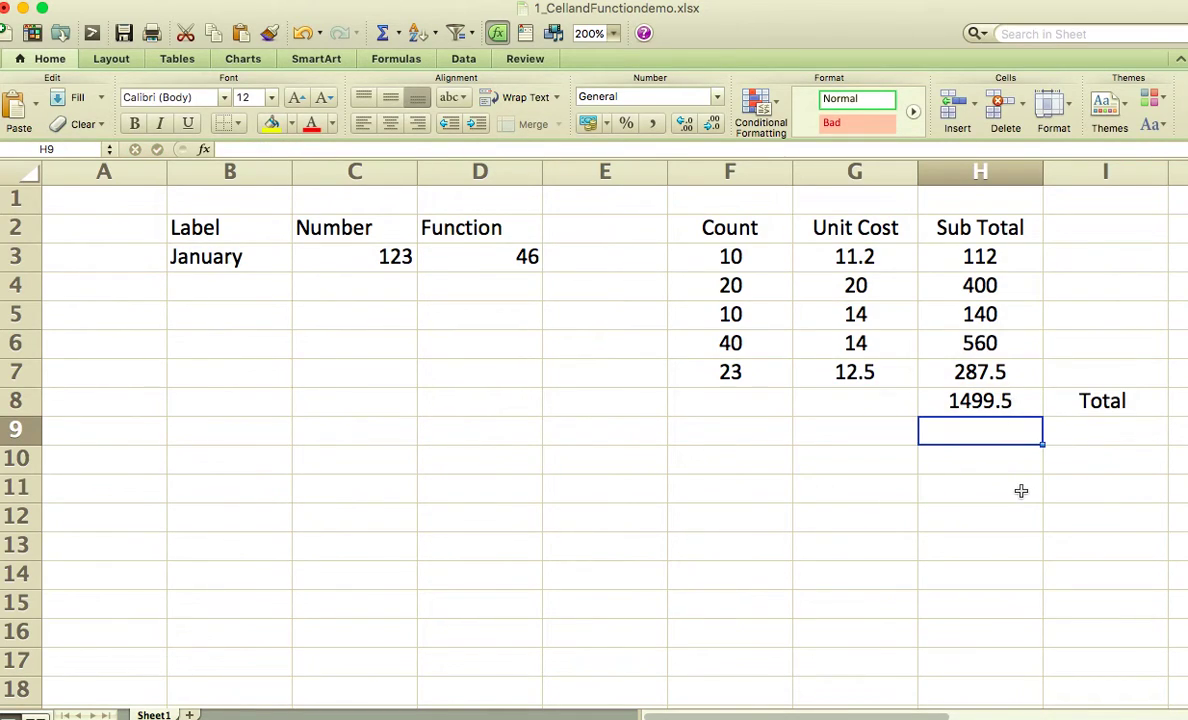
{"action": "left_click", "coordinate": [985, 257]}
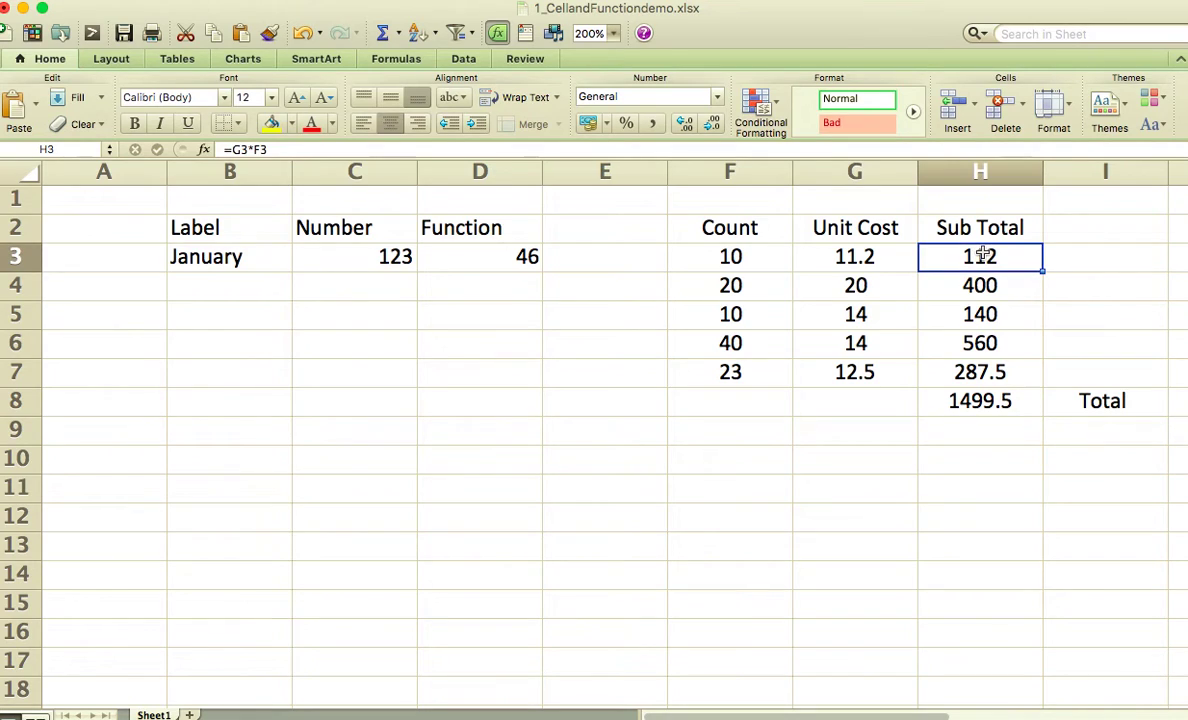
Replace the G4 unit cost 20 with 399, making the sub total 7980 and total 9079.5
{"action": "double_click", "coordinate": [868, 285]}
{"action": "left_click_drag", "start_coordinate": [868, 285], "coordinate": [812, 282]}
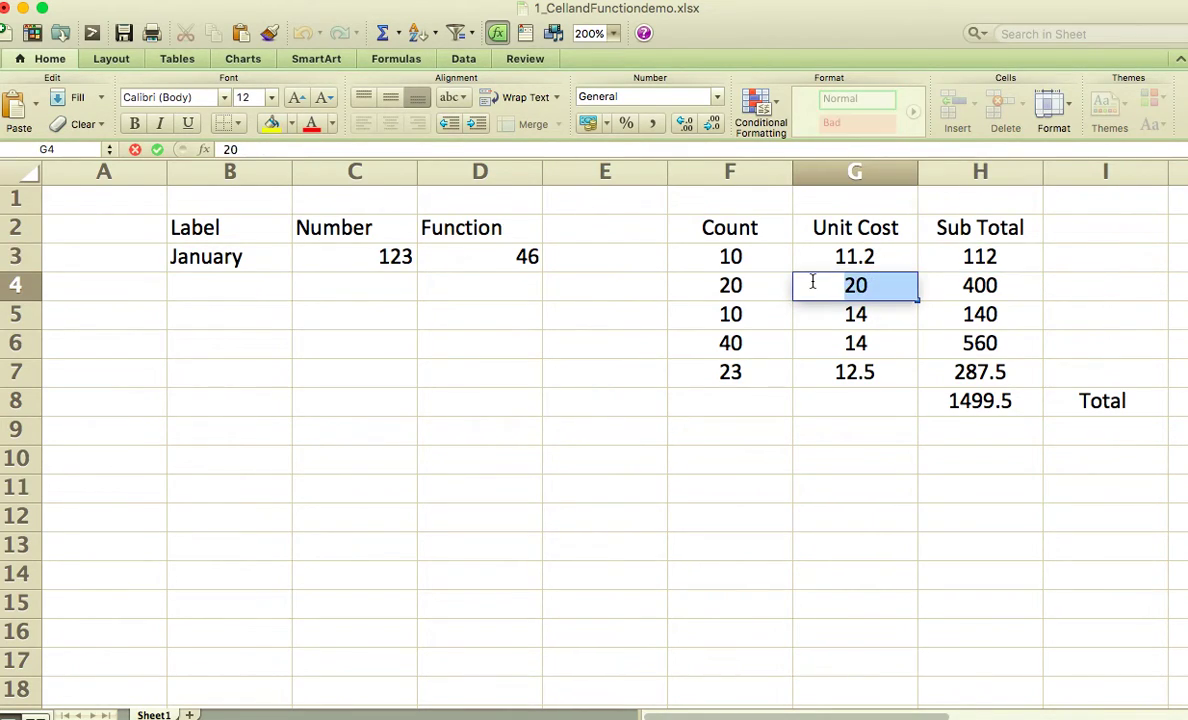
{"action": "type", "text": "39"}
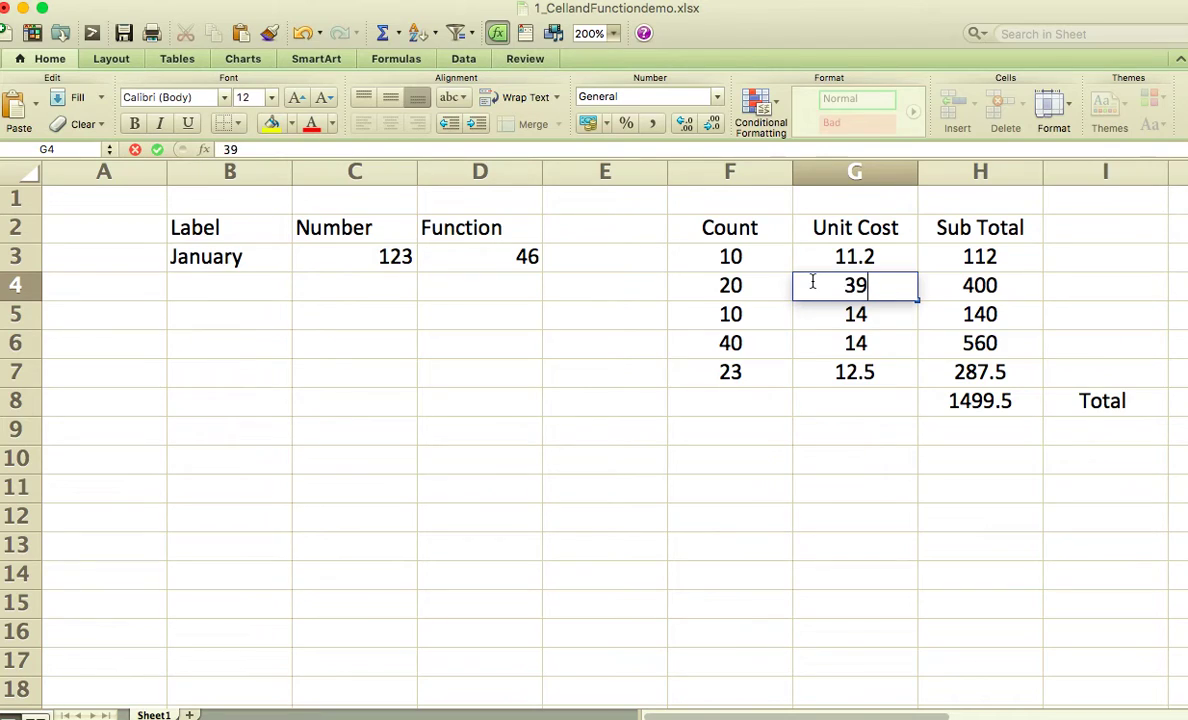
{"action": "type", "text": "9"}
{"action": "key", "text": "Return"}
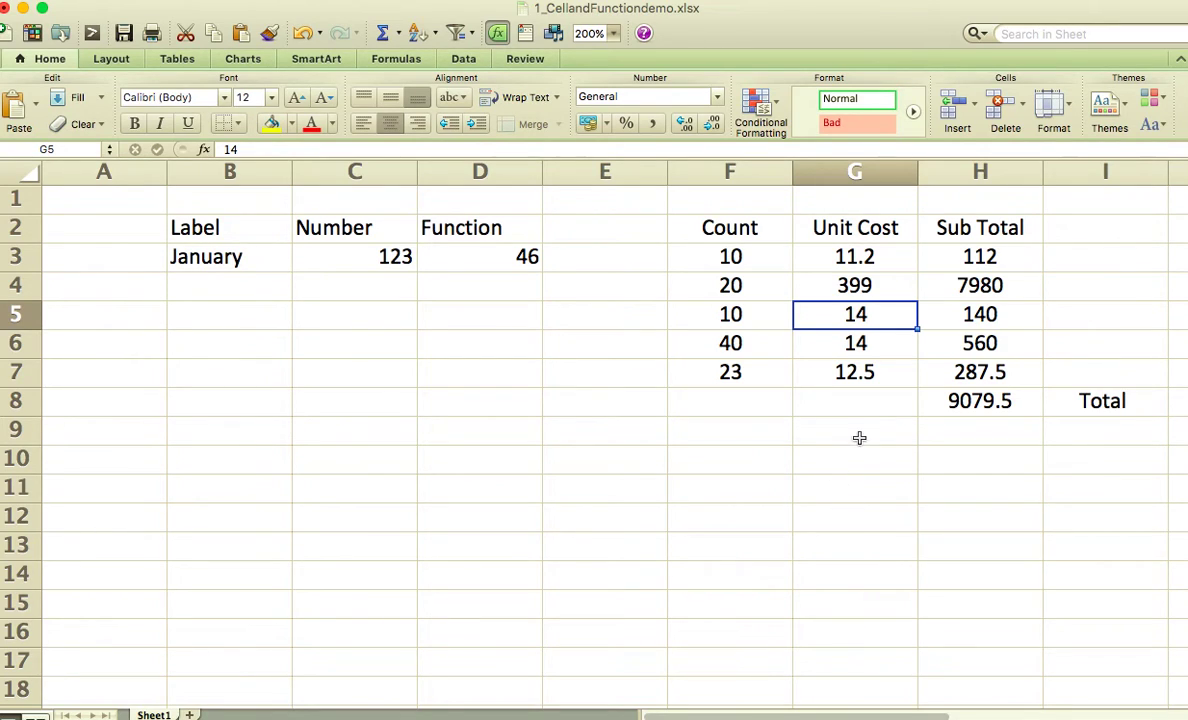
Fill the =12+34 formula from D3 down through D11 with Edit > Fill > Down
{"action": "left_click", "coordinate": [511, 258]}
{"action": "left_click_drag", "start_coordinate": [511, 258], "coordinate": [533, 480]}
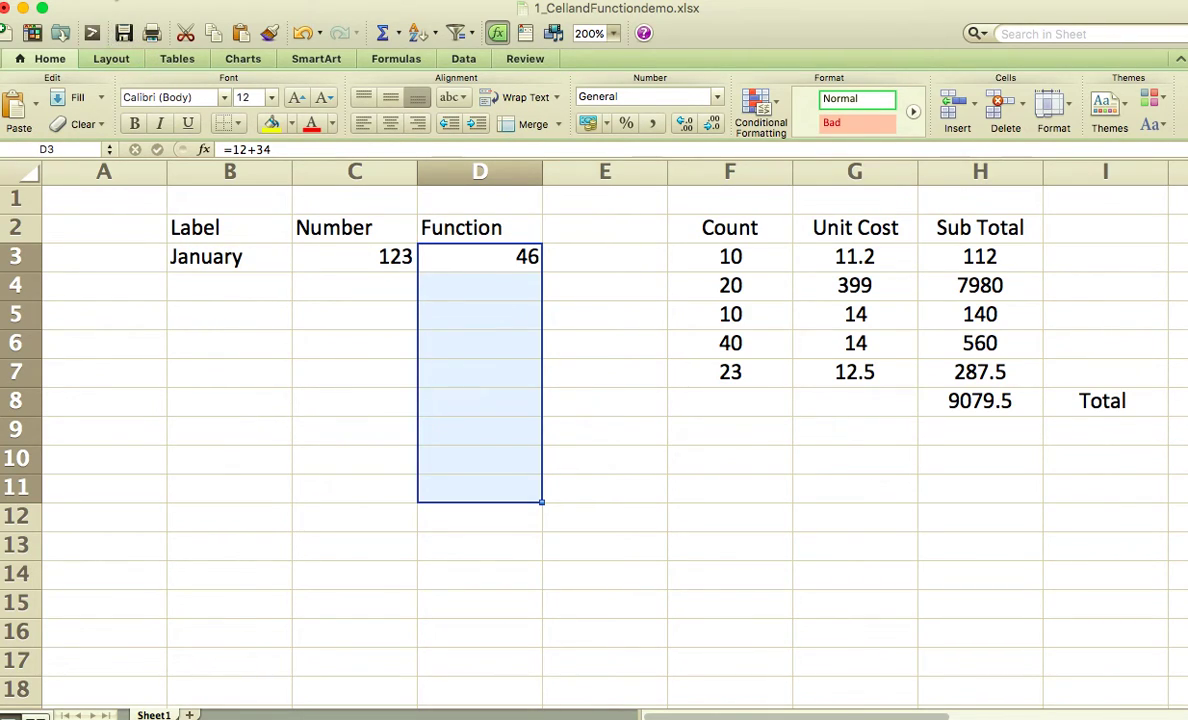
{"action": "left_click", "coordinate": [152, 0]}
{"action": "mouse_move", "coordinate": [170, 171]}
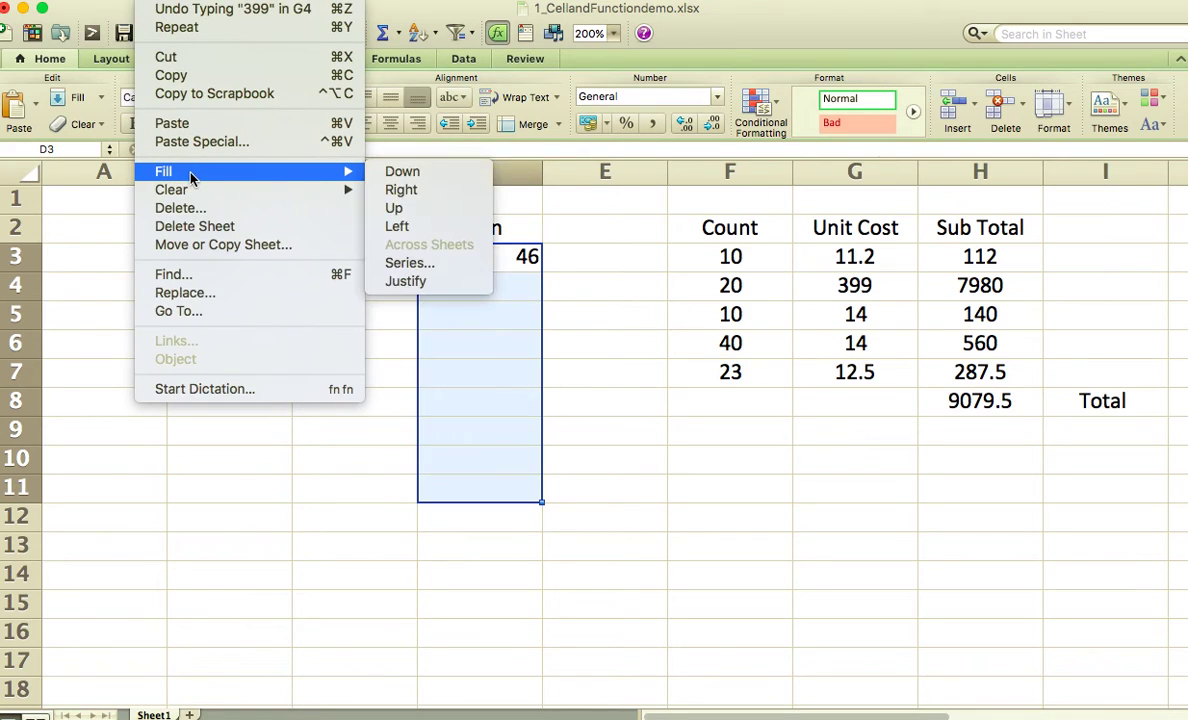
{"action": "left_click", "coordinate": [400, 173]}
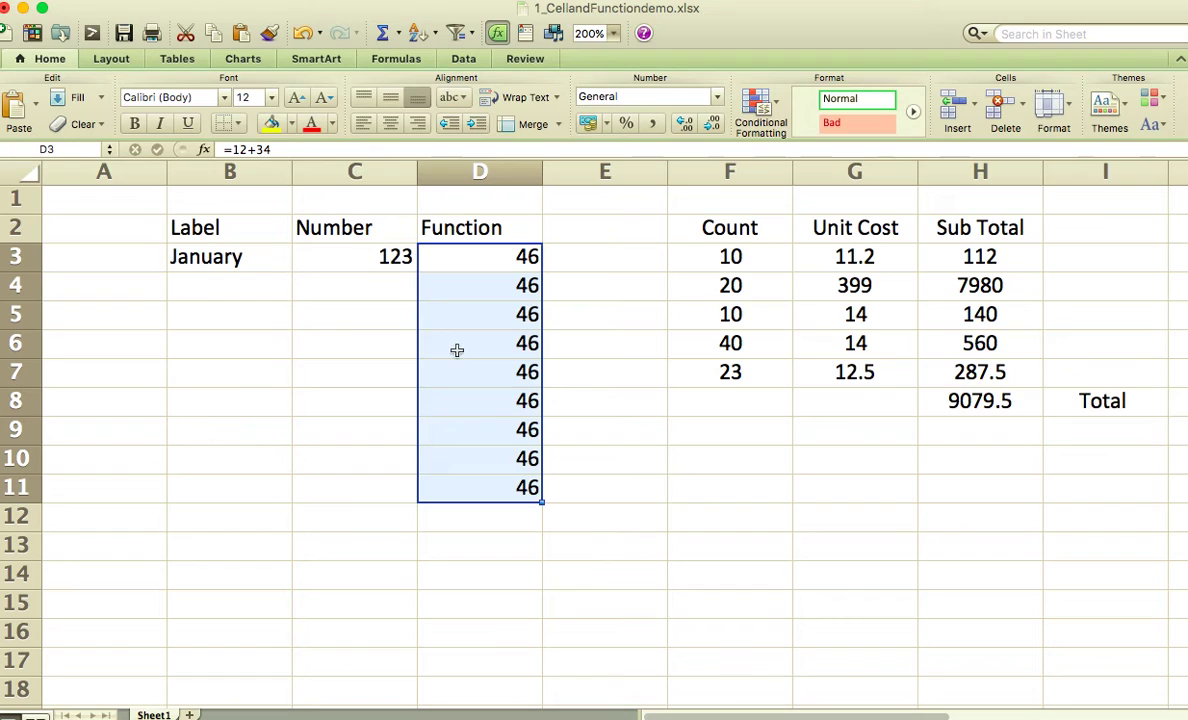
{"action": "left_click", "coordinate": [389, 362]}
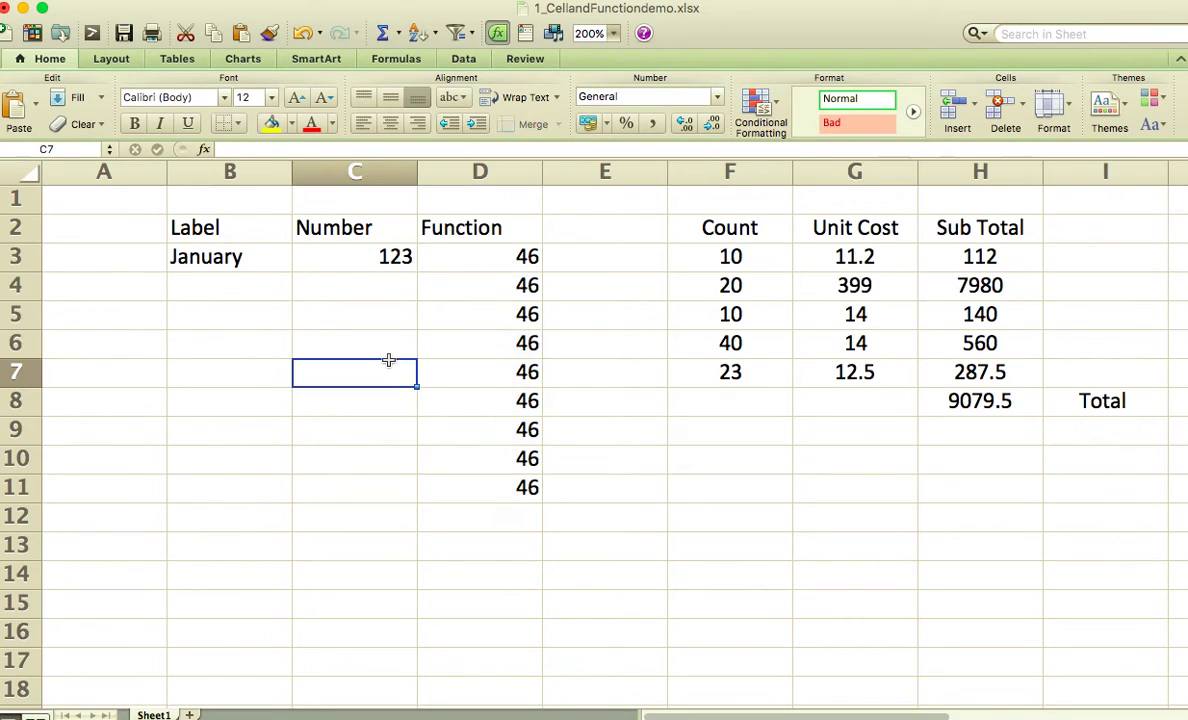
Fill 123 from C3 down through C11 using the Home ribbon's Fill Down
{"action": "left_click", "coordinate": [375, 257]}
{"action": "left_click_drag", "start_coordinate": [375, 257], "coordinate": [387, 483]}
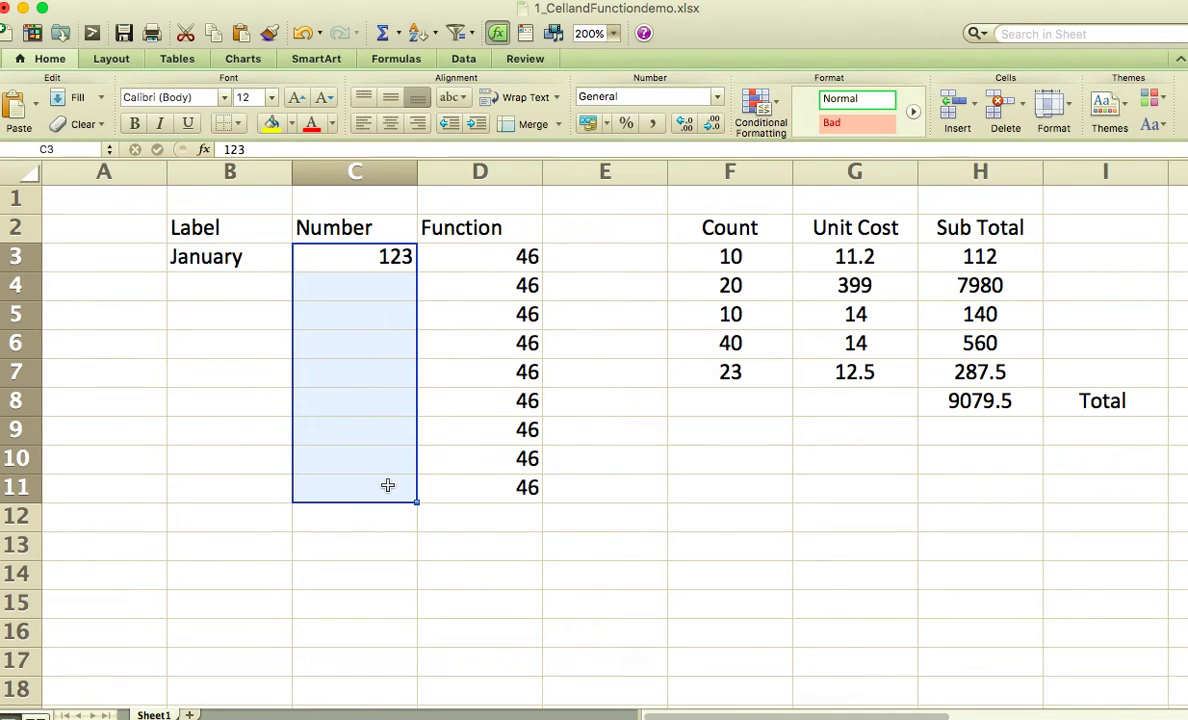
{"action": "left_click", "coordinate": [101, 98]}
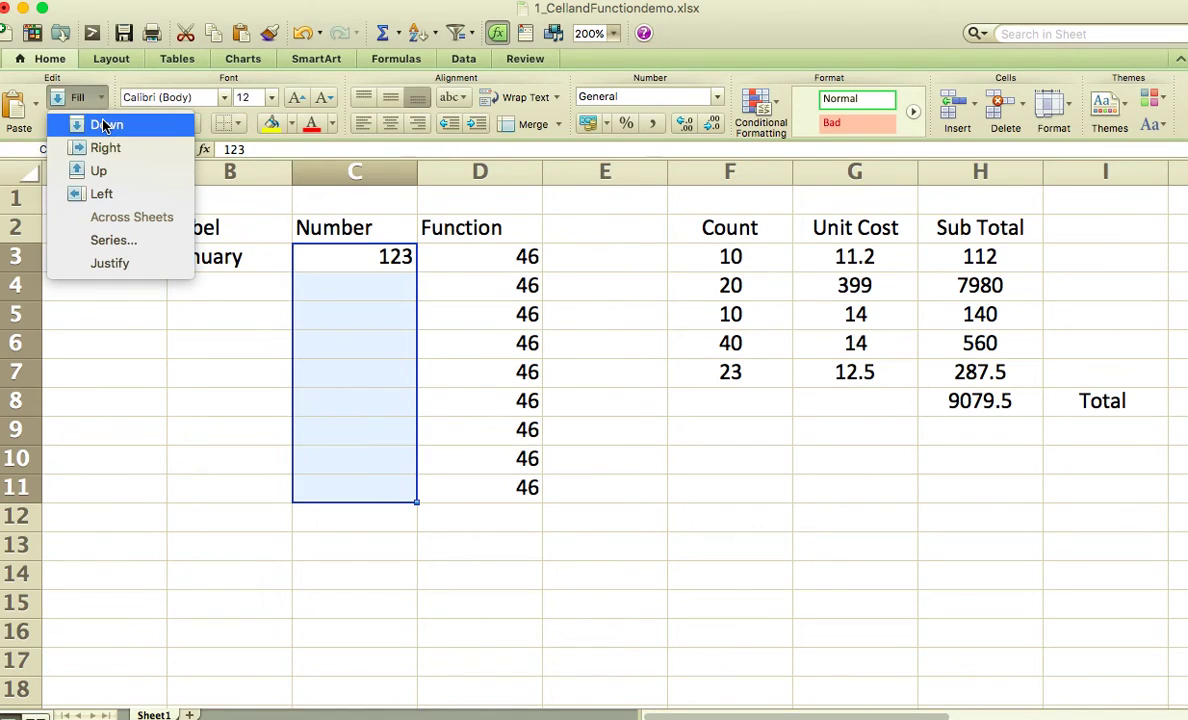
{"action": "left_click", "coordinate": [104, 125]}
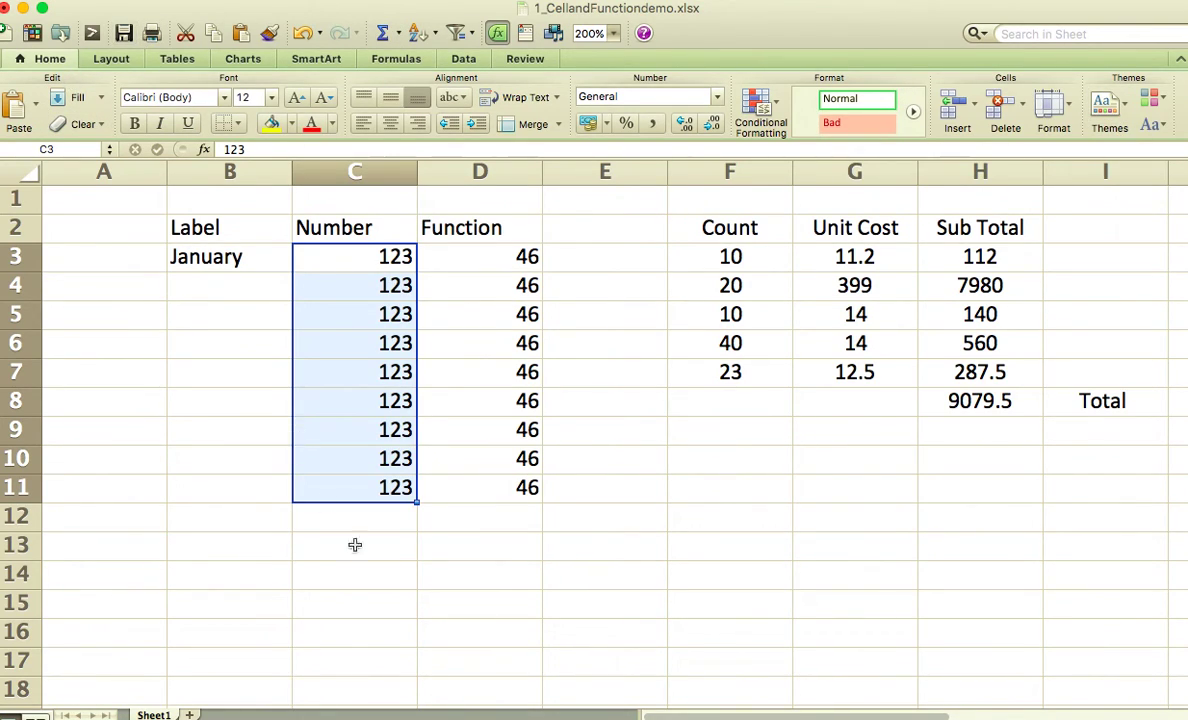
{"action": "left_click", "coordinate": [385, 575]}
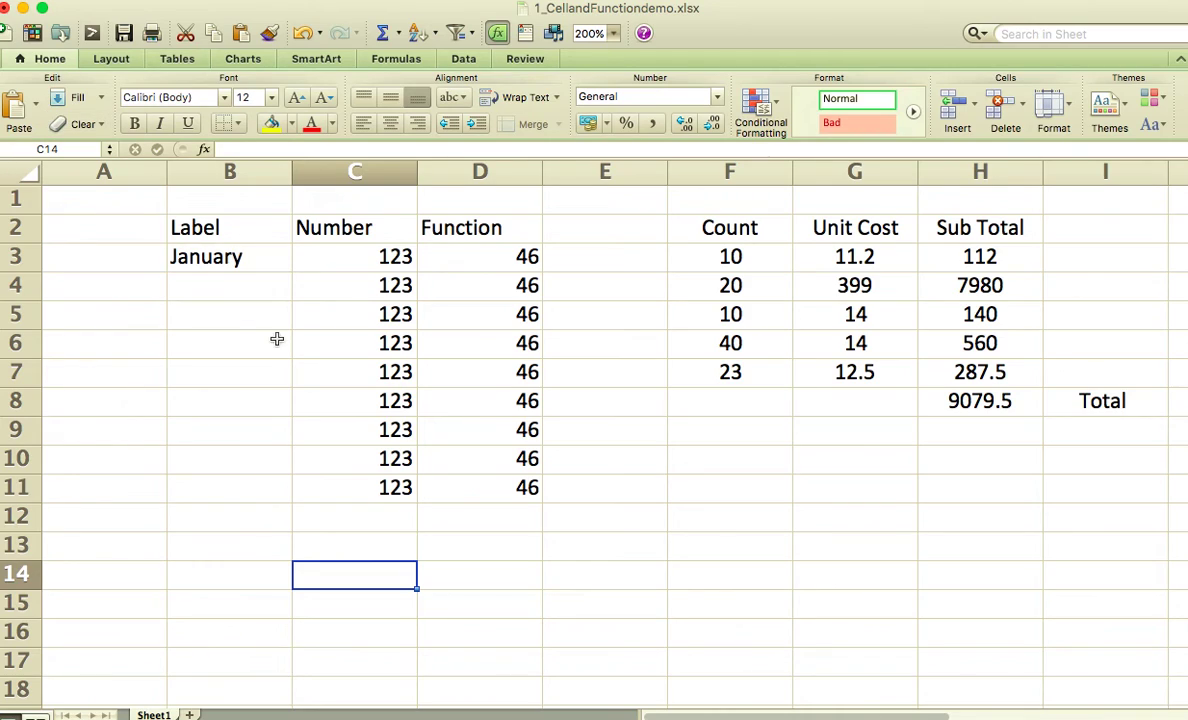
{"action": "left_click", "coordinate": [576, 535]}
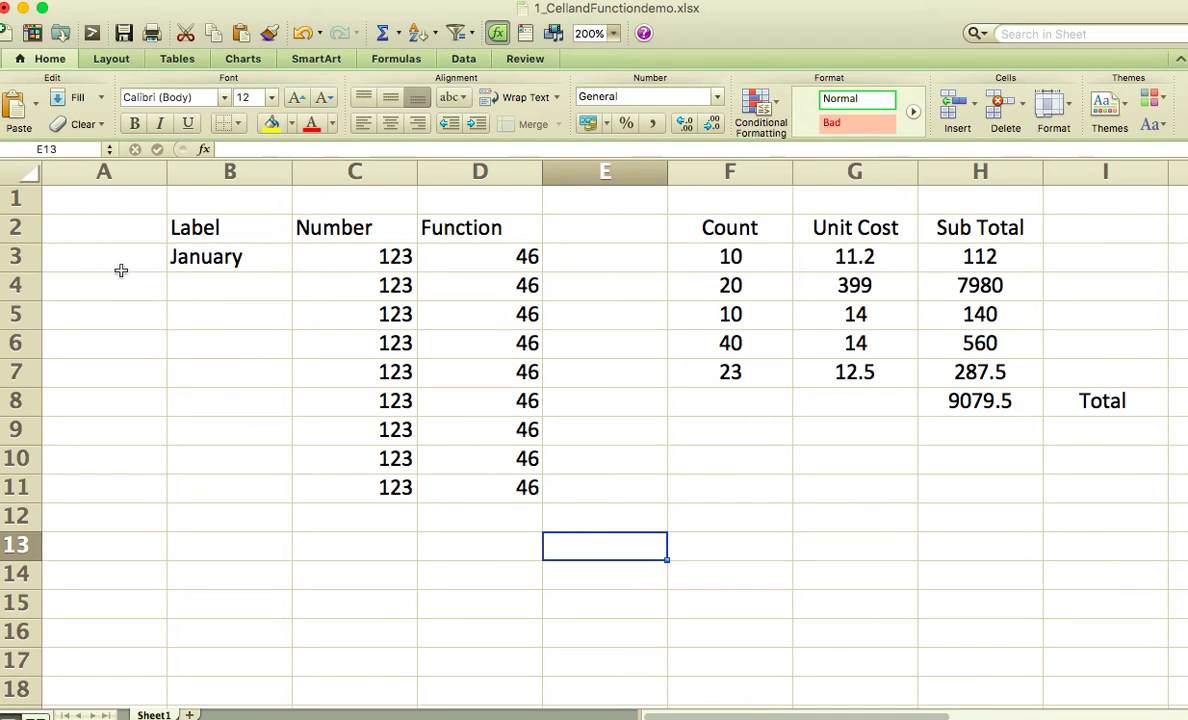
{"action": "left_click", "coordinate": [187, 316]}
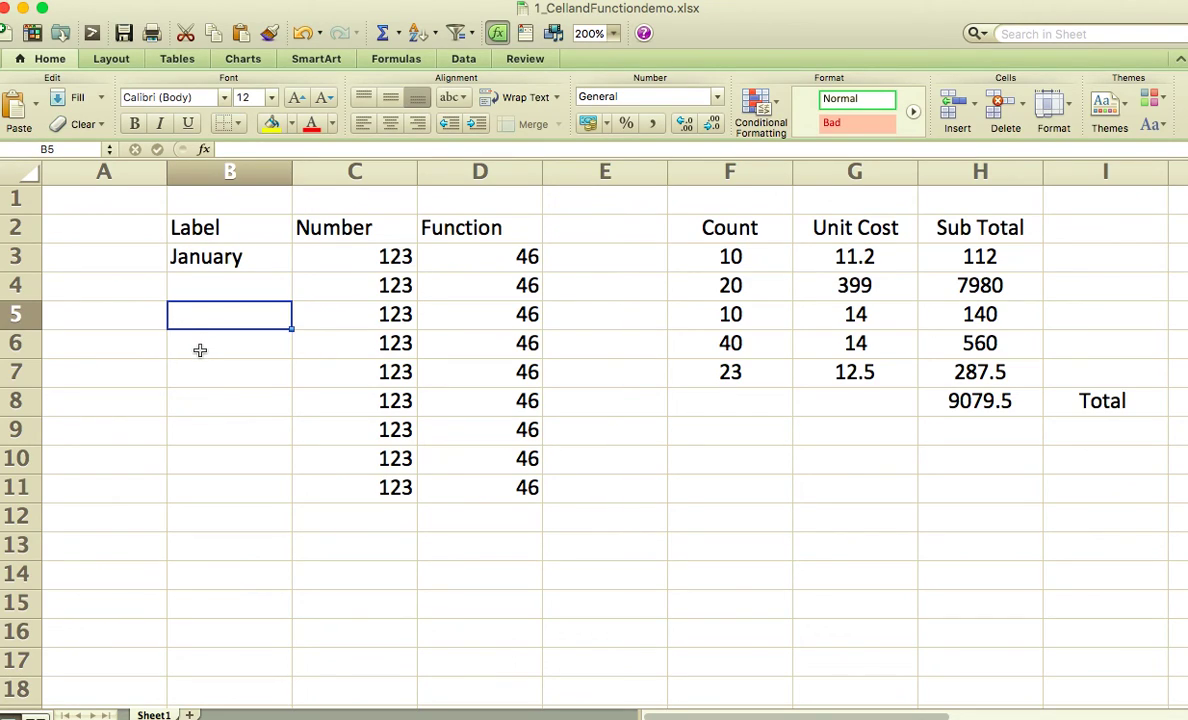
{"action": "left_click", "coordinate": [200, 350]}
{"action": "left_click", "coordinate": [226, 380]}
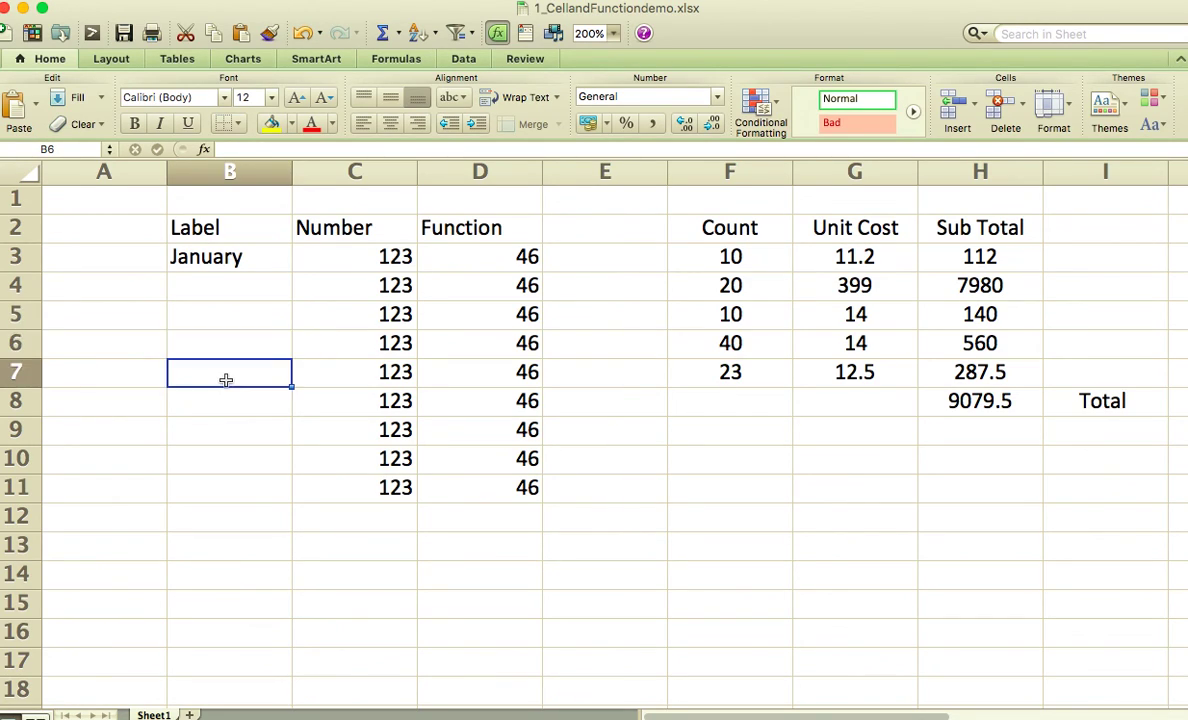